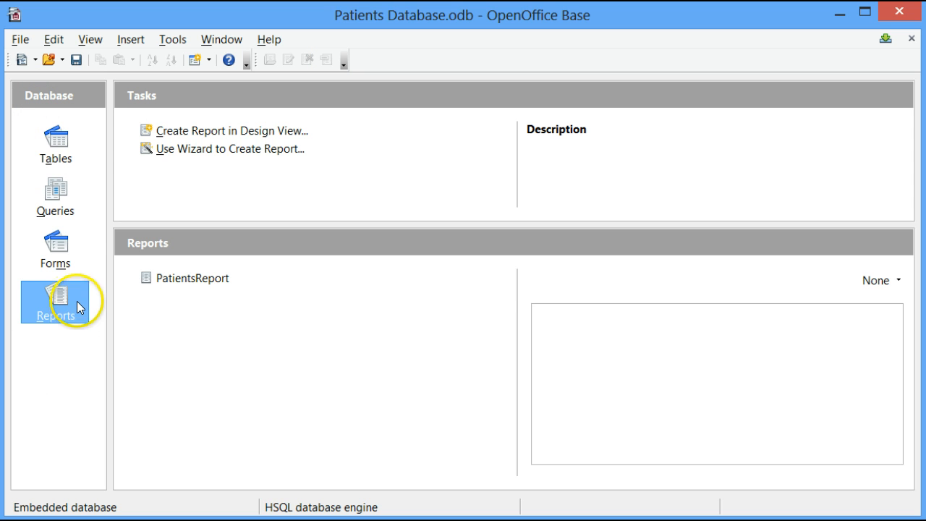
Create a new report in Design View and enlarge the report design window to fill most of the screen.
{"action": "left_click", "coordinate": [226, 133]}
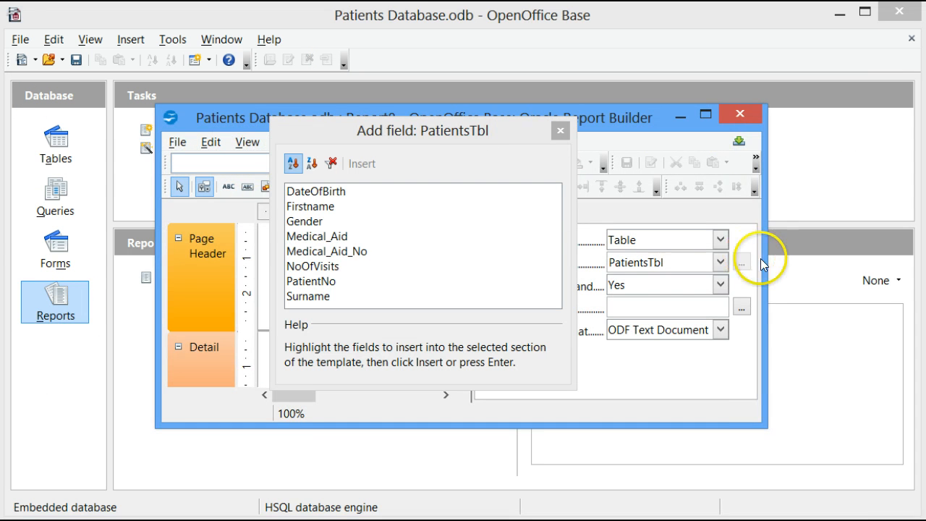
{"action": "left_click_drag", "start_coordinate": [766, 263], "coordinate": [900, 264]}
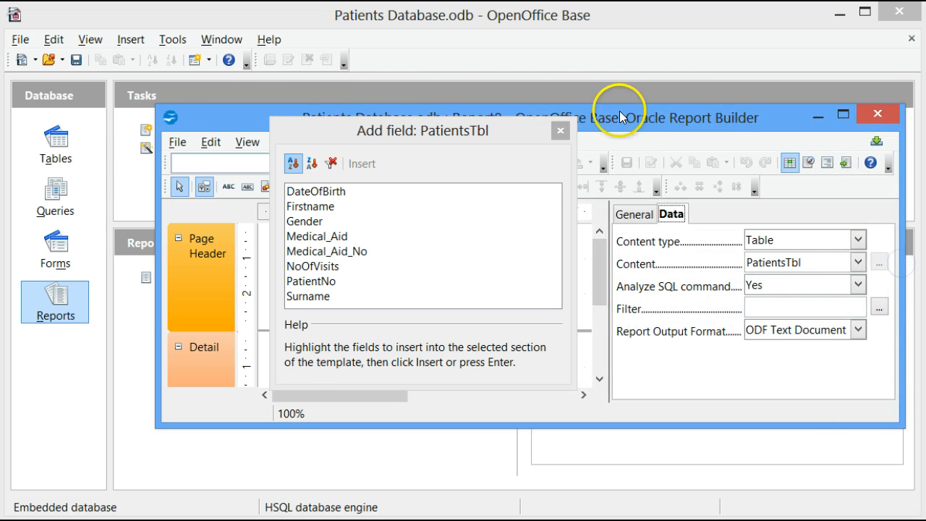
{"action": "left_click_drag", "start_coordinate": [616, 103], "coordinate": [609, 5]}
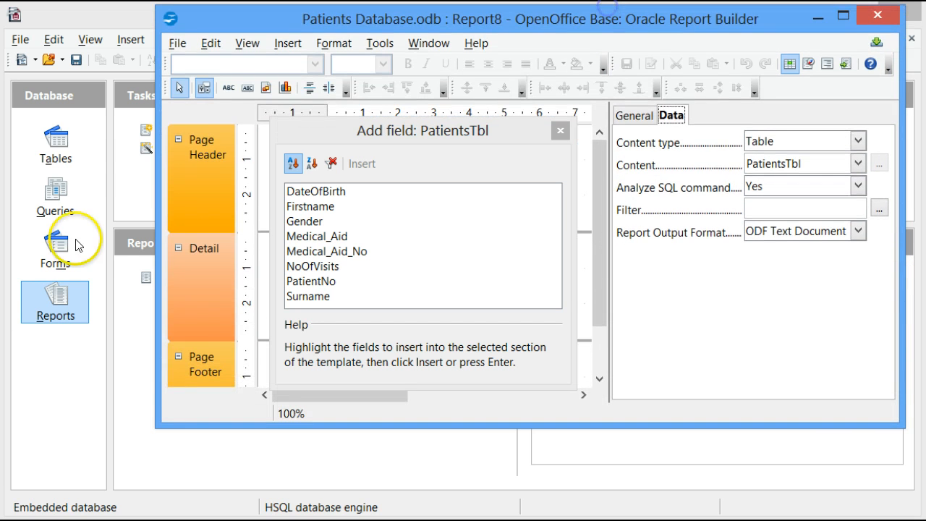
{"action": "left_click_drag", "start_coordinate": [159, 247], "coordinate": [5, 248]}
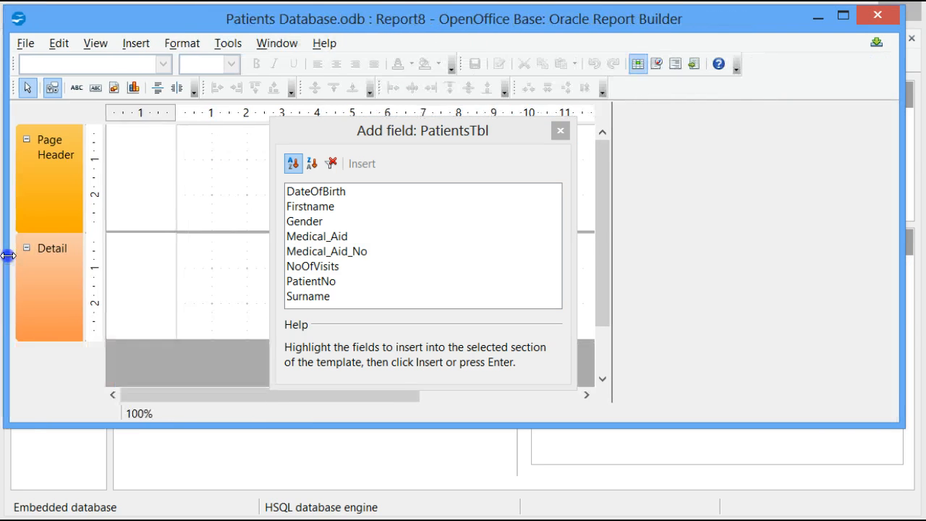
{"action": "left_click_drag", "start_coordinate": [439, 423], "coordinate": [433, 513]}
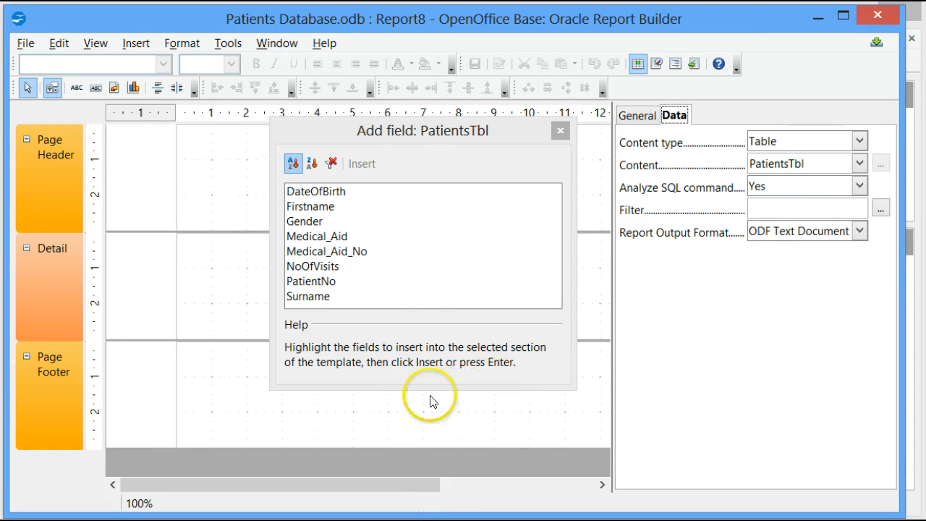
Insert the PatientNo field from PatientsTbl and place it at the left margin near the top of the Detail section.
{"action": "left_click", "coordinate": [423, 126]}
{"action": "left_click_drag", "start_coordinate": [422, 119], "coordinate": [645, 157]}
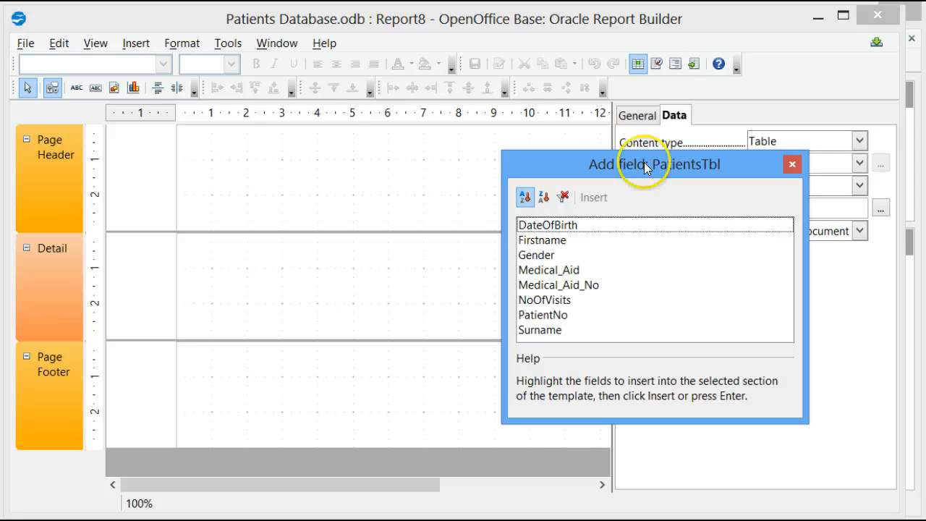
{"action": "left_click_drag", "start_coordinate": [633, 165], "coordinate": [641, 136]}
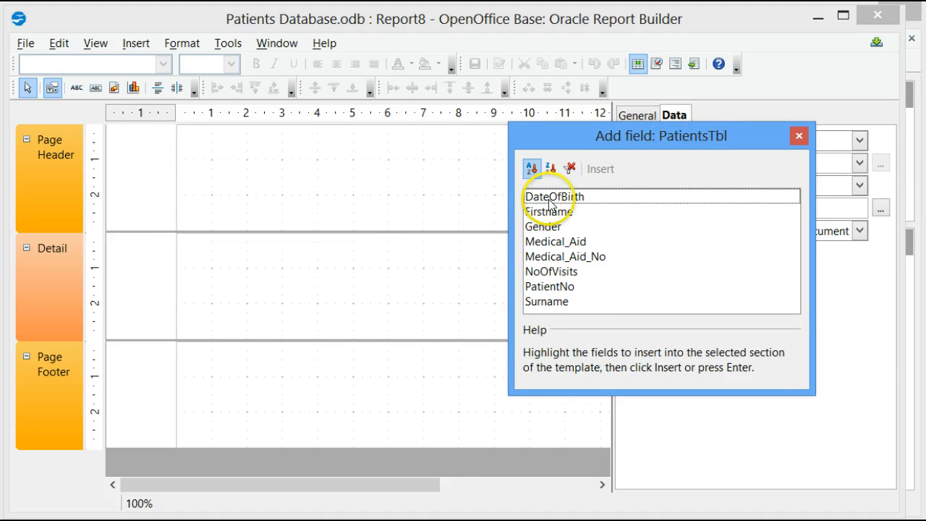
{"action": "left_click", "coordinate": [568, 287]}
{"action": "left_click_drag", "start_coordinate": [260, 271], "coordinate": [262, 272]}
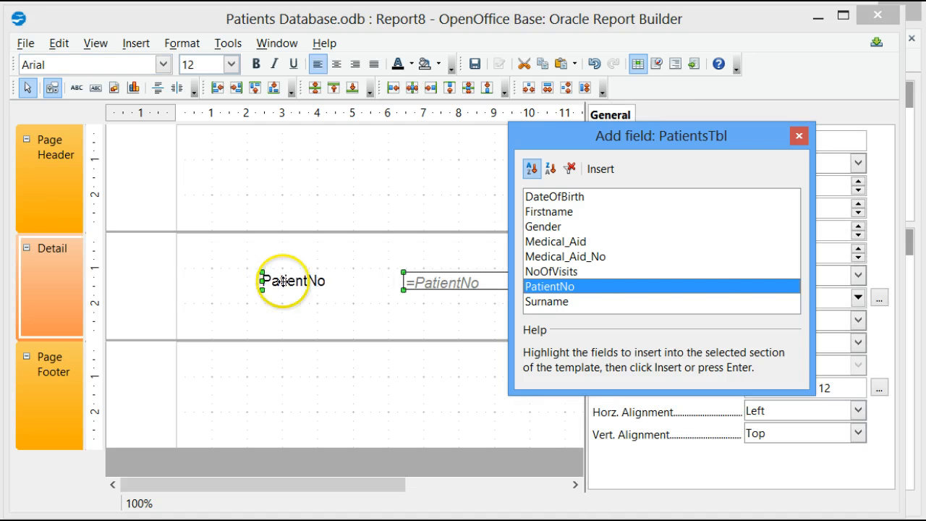
{"action": "left_click_drag", "start_coordinate": [325, 277], "coordinate": [242, 249]}
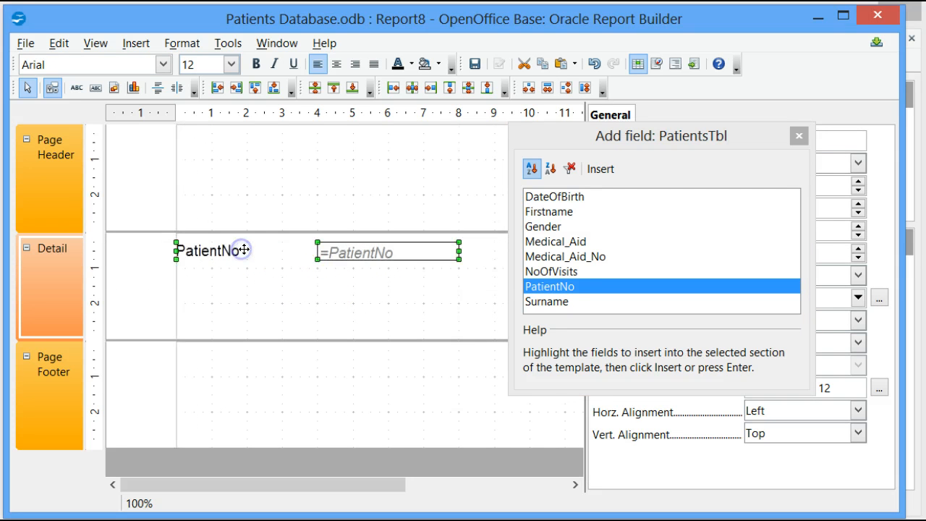
Add the Surname, Firstname and NoOfVisits fields to the Detail section and close the field list.
{"action": "double_click", "coordinate": [565, 304]}
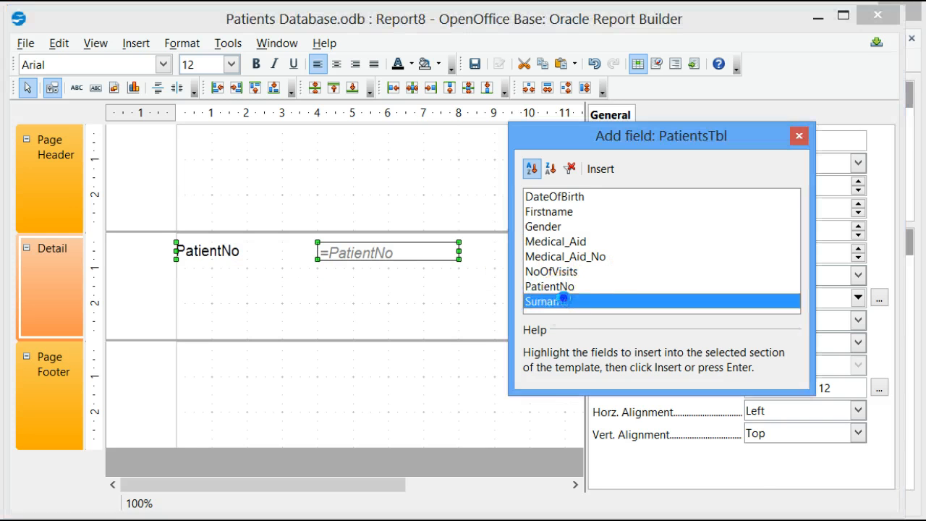
{"action": "double_click", "coordinate": [547, 212]}
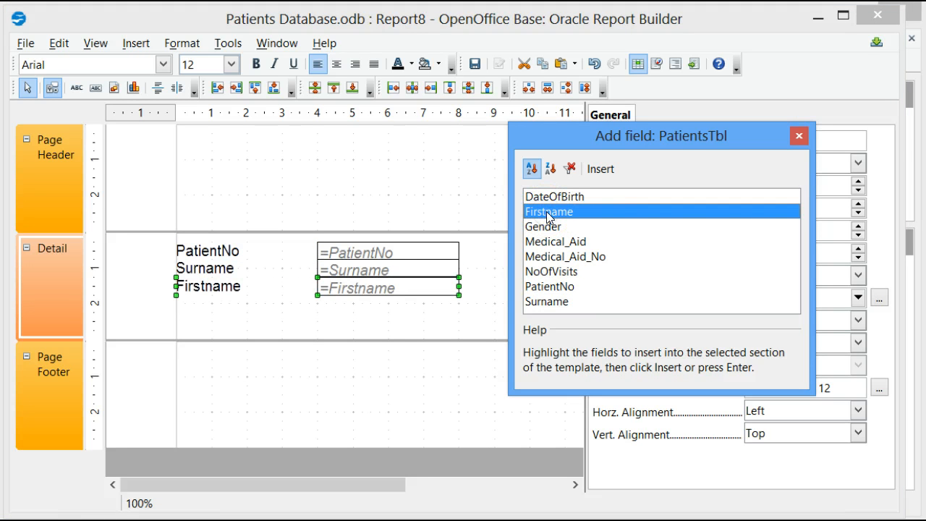
{"action": "double_click", "coordinate": [567, 273]}
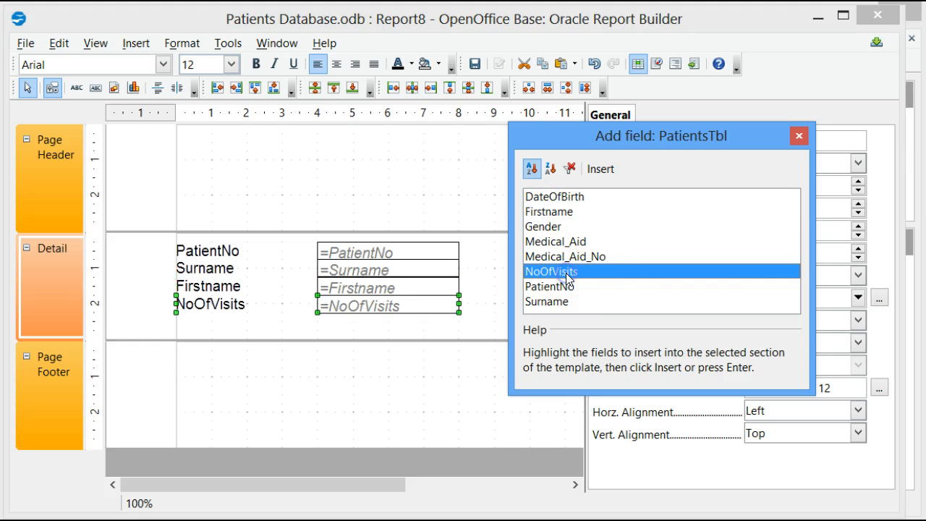
{"action": "left_click", "coordinate": [798, 136]}
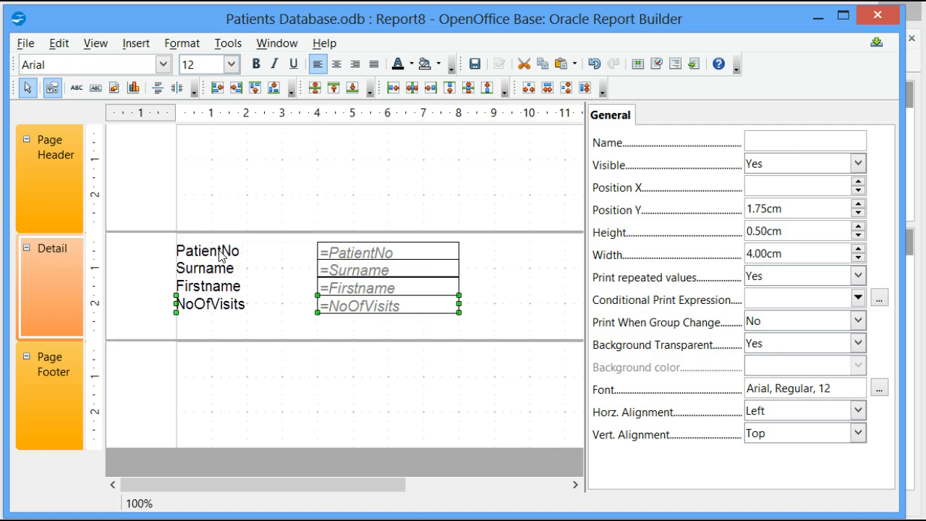
Place the PatientNo label at the Detail section's top-left corner with its field directly beneath, moving the other labels down out of the way.
{"action": "mouse_move", "coordinate": [221, 254]}
{"action": "left_mouse_down"}
{"action": "mouse_move", "coordinate": [203, 245]}
{"action": "mouse_move", "coordinate": [223, 241]}
{"action": "left_mouse_up"}
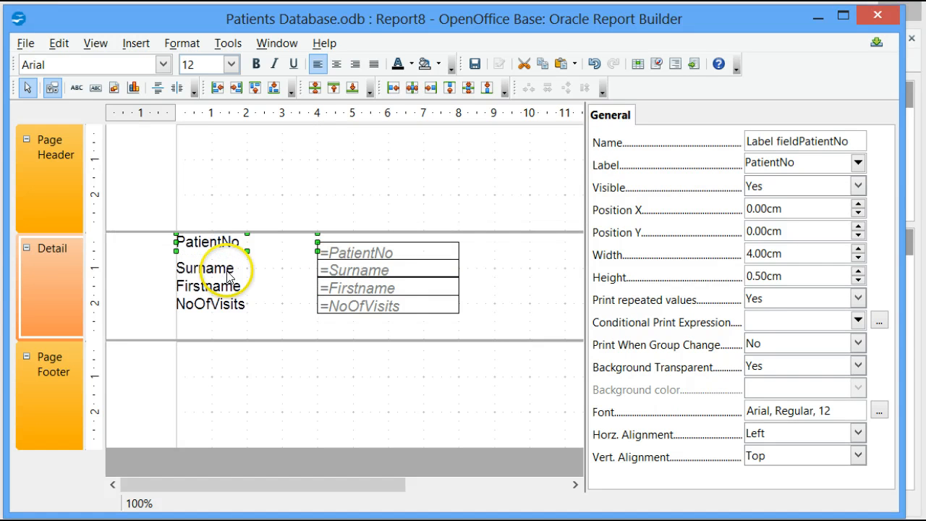
{"action": "left_click_drag", "start_coordinate": [237, 308], "coordinate": [238, 366]}
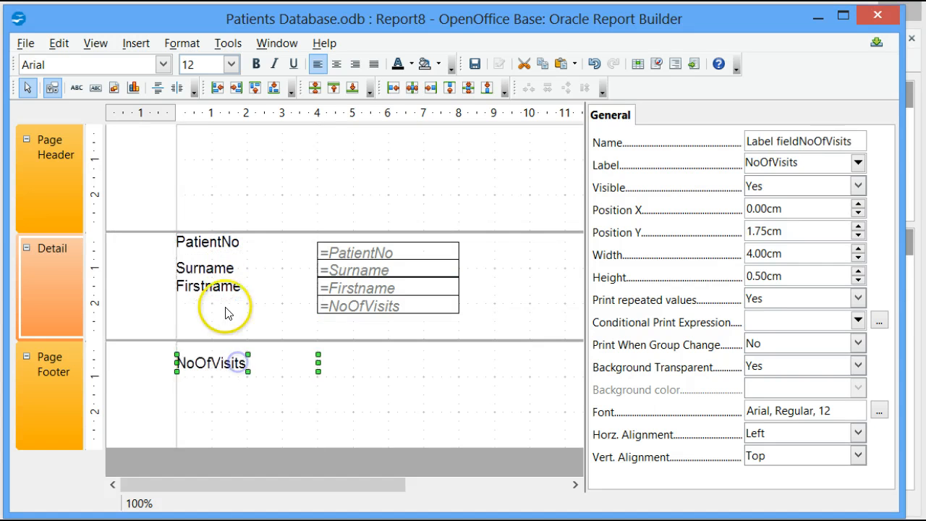
{"action": "left_click_drag", "start_coordinate": [231, 286], "coordinate": [226, 323]}
{"action": "left_click_drag", "start_coordinate": [227, 269], "coordinate": [227, 295]}
{"action": "left_click_drag", "start_coordinate": [427, 253], "coordinate": [282, 265]}
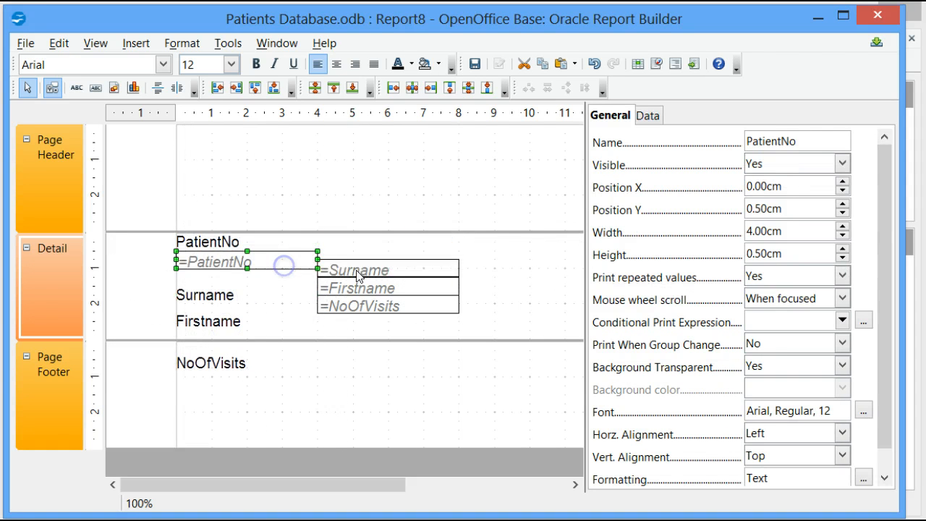
Place the Surname label beside PatientNo at X 4.50 cm with its field directly beneath, parking the Firstname field in the Page Footer.
{"action": "left_click_drag", "start_coordinate": [373, 269], "coordinate": [455, 362]}
{"action": "left_click_drag", "start_coordinate": [222, 300], "coordinate": [375, 243]}
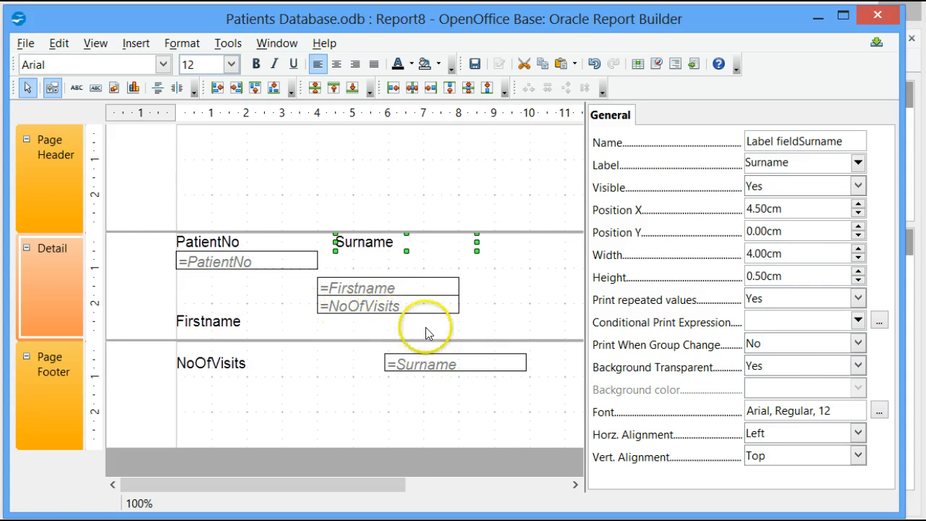
{"action": "left_click_drag", "start_coordinate": [408, 292], "coordinate": [343, 345]}
{"action": "left_click", "coordinate": [432, 359]}
{"action": "left_click_drag", "start_coordinate": [417, 269], "coordinate": [382, 261]}
{"action": "left_click", "coordinate": [407, 259]}
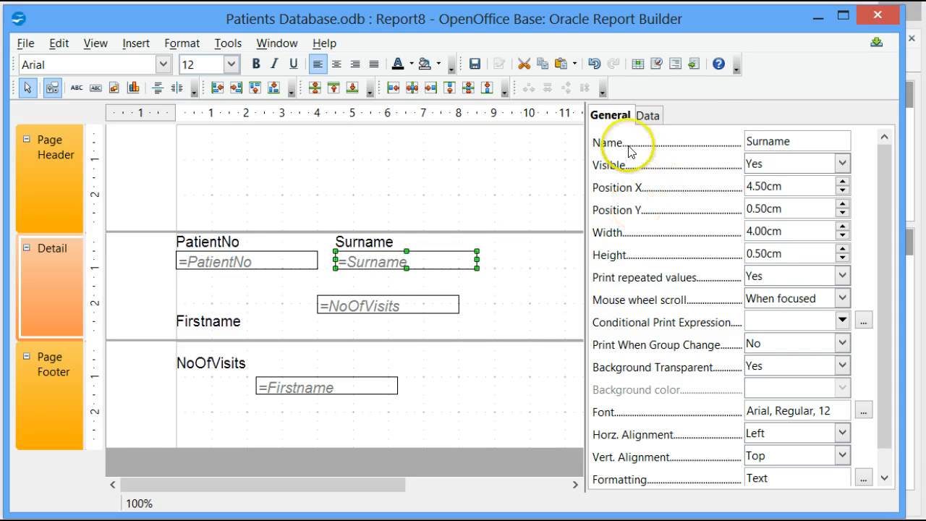
Hide the Properties pane so the full report width is available for layout.
{"action": "left_click", "coordinate": [735, 117]}
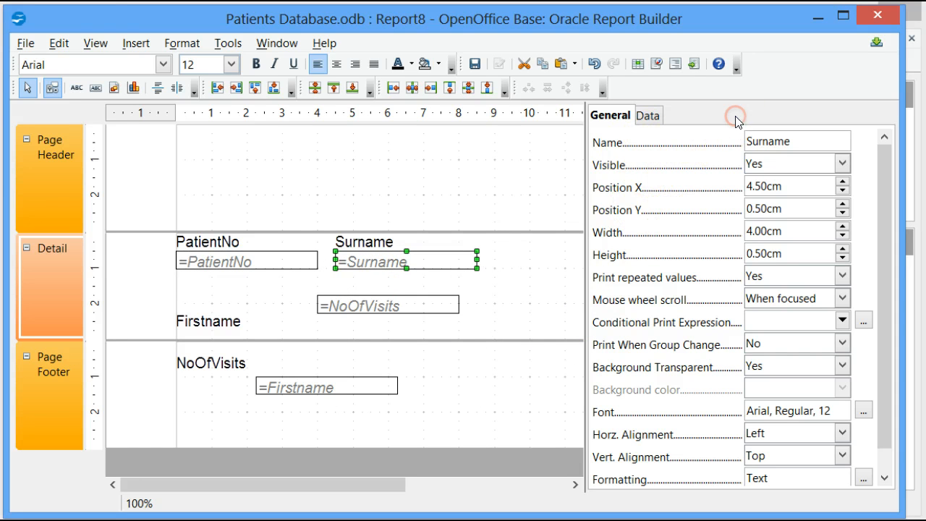
{"action": "left_click", "coordinate": [94, 43]}
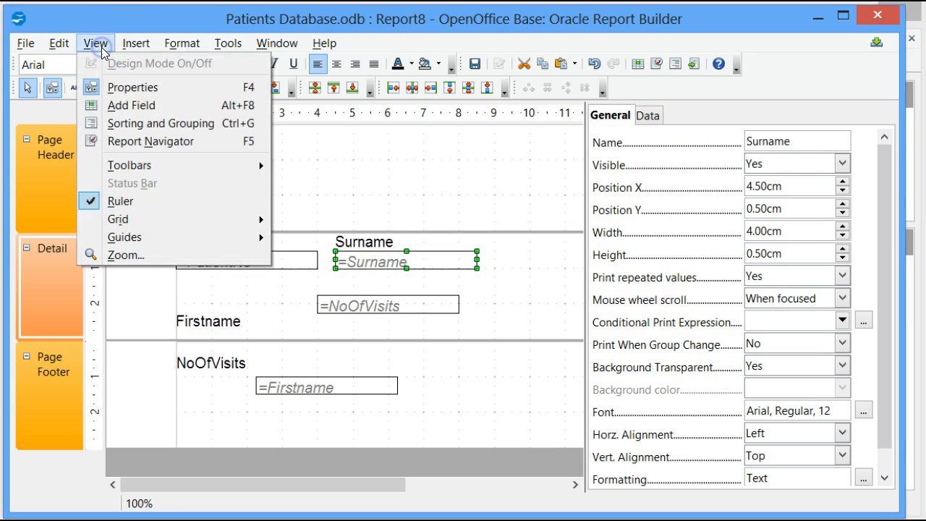
{"action": "left_click", "coordinate": [120, 105]}
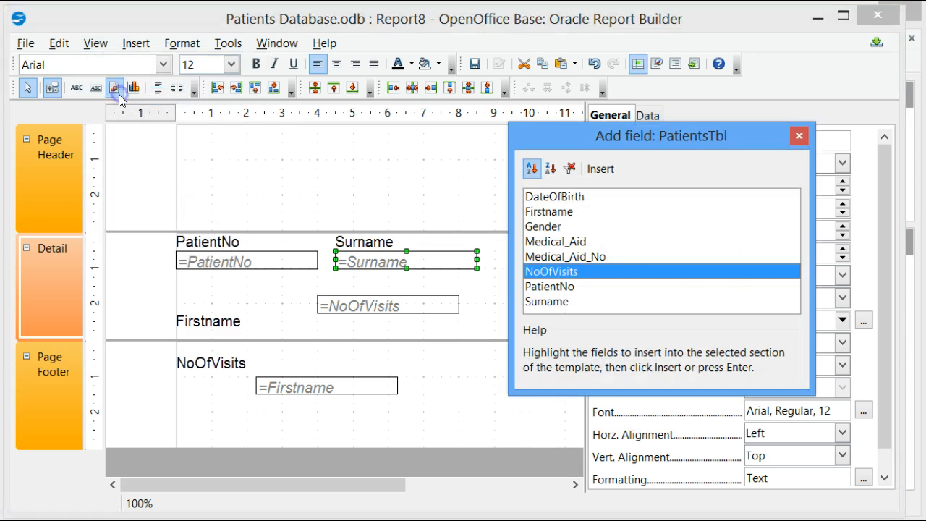
{"action": "left_click", "coordinate": [799, 135]}
{"action": "left_click", "coordinate": [85, 45]}
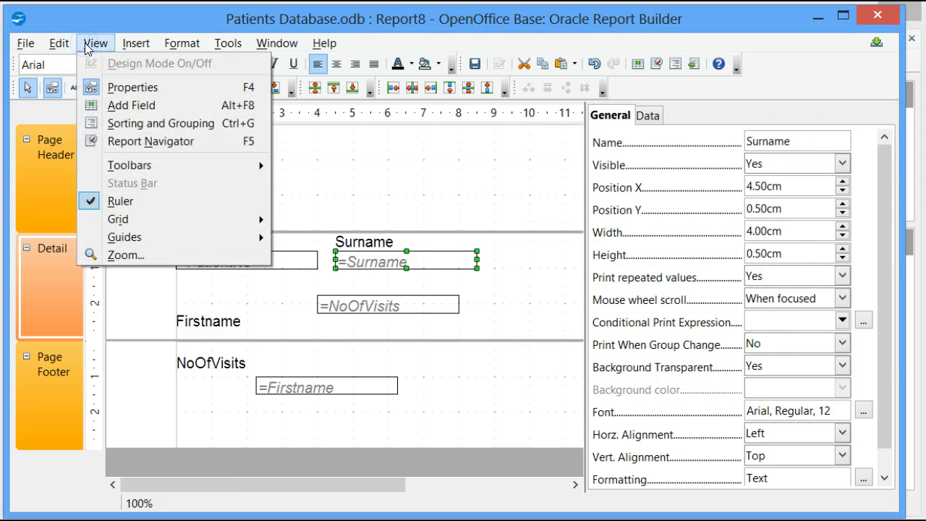
{"action": "left_click", "coordinate": [142, 93]}
{"action": "left_click", "coordinate": [555, 290]}
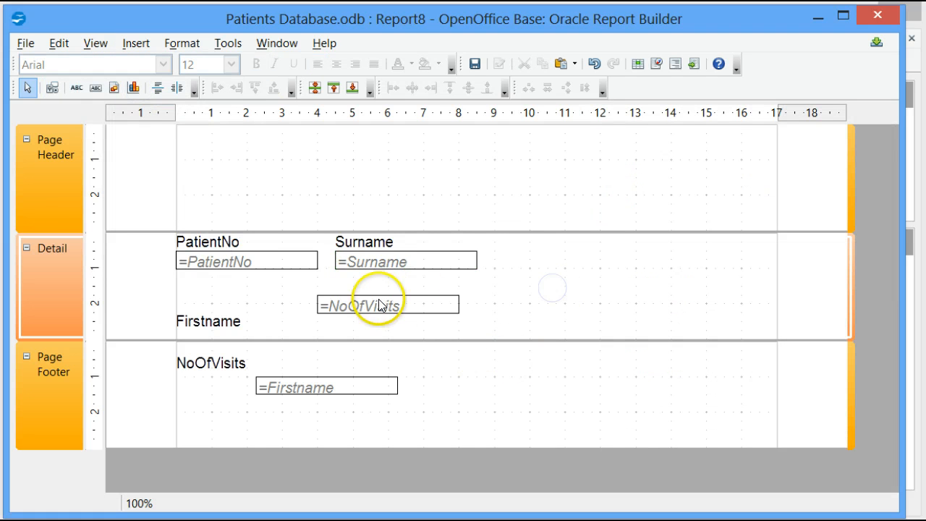
Move the Firstname label and field to the right of Surname, and put the NoOfVisits label at the end of the same row.
{"action": "left_click_drag", "start_coordinate": [206, 327], "coordinate": [525, 240]}
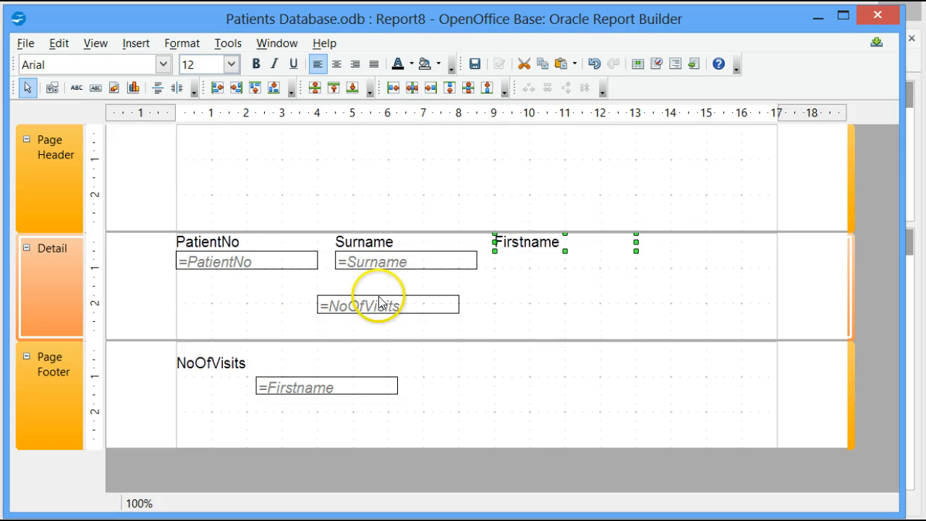
{"action": "left_click_drag", "start_coordinate": [321, 377], "coordinate": [561, 260]}
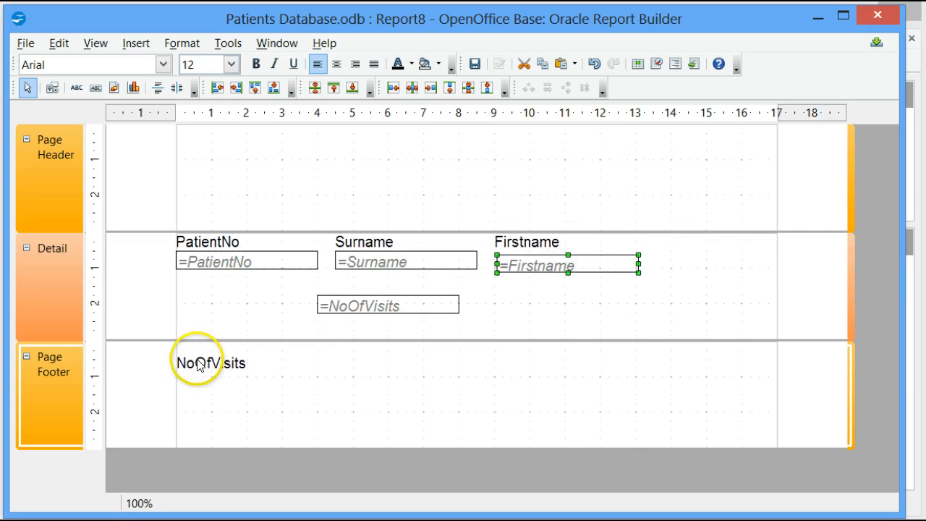
{"action": "left_click_drag", "start_coordinate": [199, 366], "coordinate": [747, 243]}
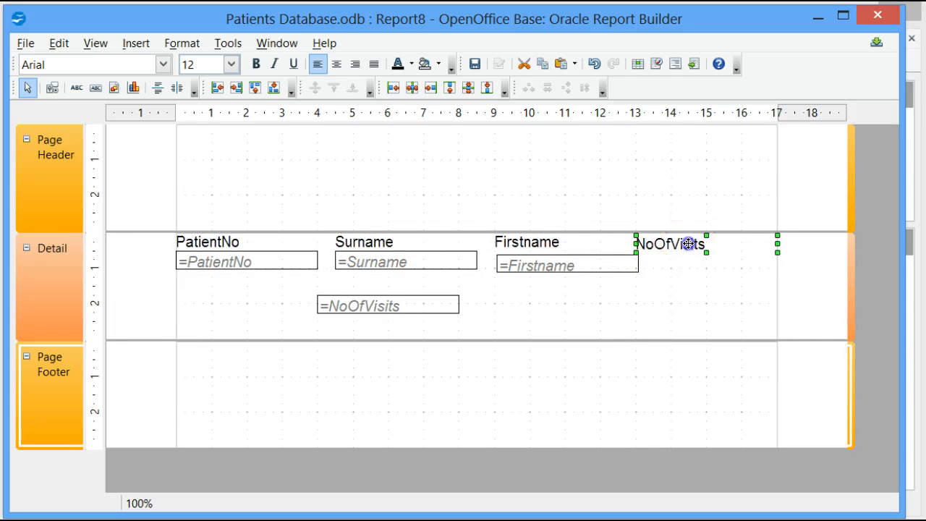
{"action": "left_click_drag", "start_coordinate": [688, 244], "coordinate": [712, 246]}
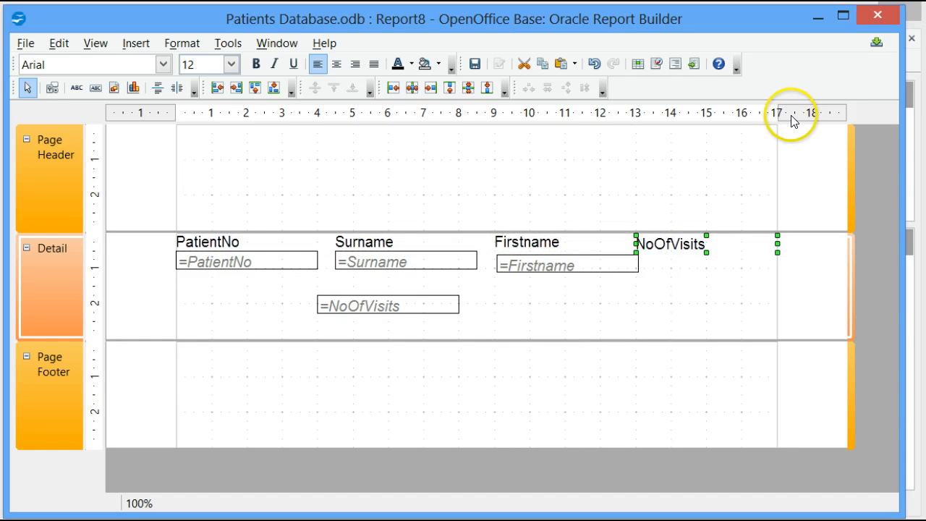
{"action": "left_click_drag", "start_coordinate": [779, 112], "coordinate": [795, 117]}
Shift the Firstname label and field closer to Surname, with the field aligned directly beneath its label.
{"action": "left_click_drag", "start_coordinate": [374, 308], "coordinate": [719, 263]}
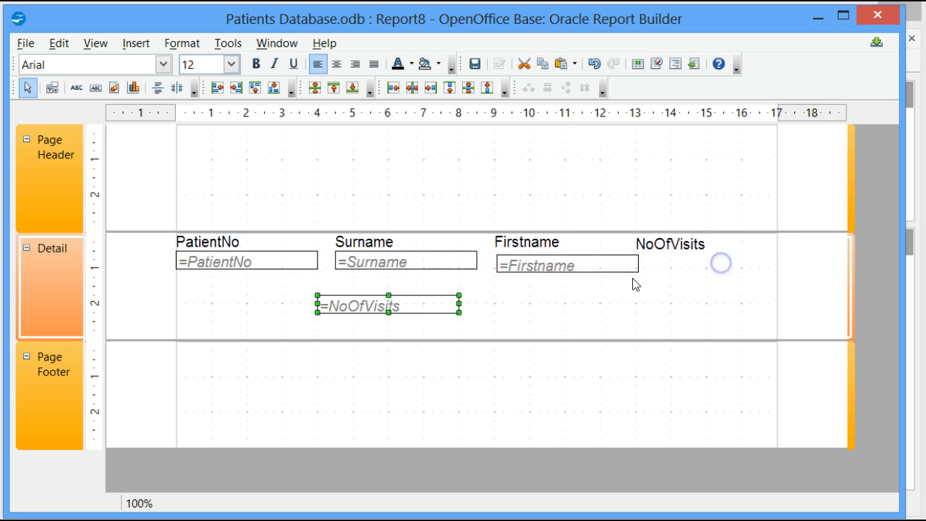
{"action": "left_click", "coordinate": [525, 260]}
{"action": "left_click_drag", "start_coordinate": [522, 258], "coordinate": [512, 241]}
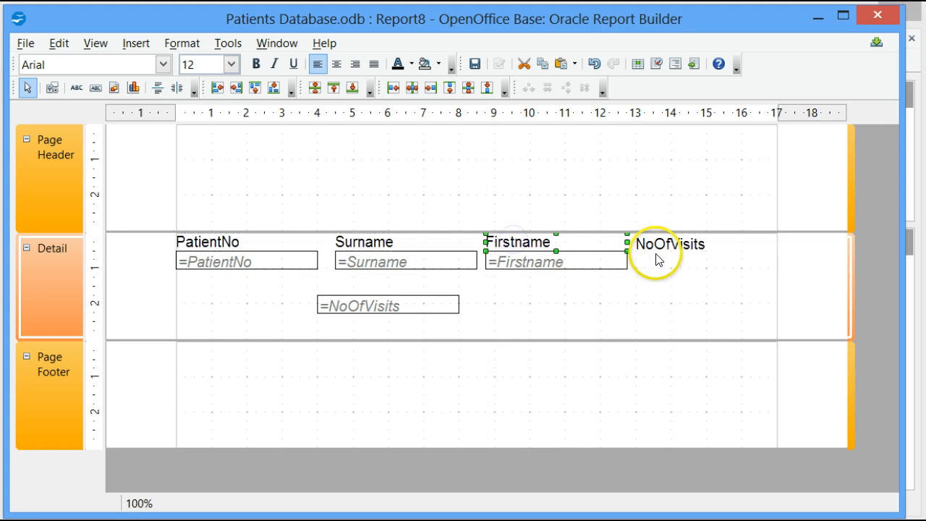
Narrow the NoOfVisits field to about 3 cm and place it directly beneath its label.
{"action": "left_click_drag", "start_coordinate": [337, 304], "coordinate": [677, 260]}
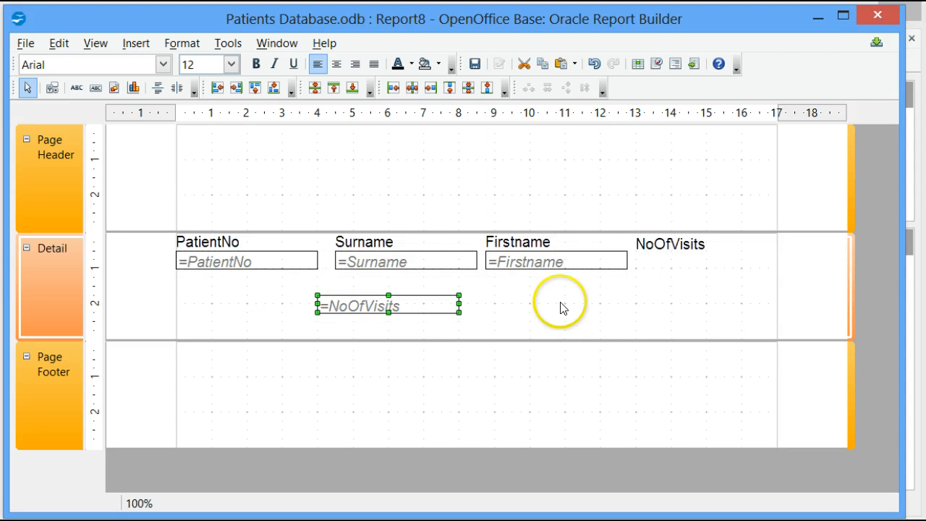
{"action": "left_click_drag", "start_coordinate": [459, 304], "coordinate": [708, 259]}
{"action": "left_click", "coordinate": [652, 327]}
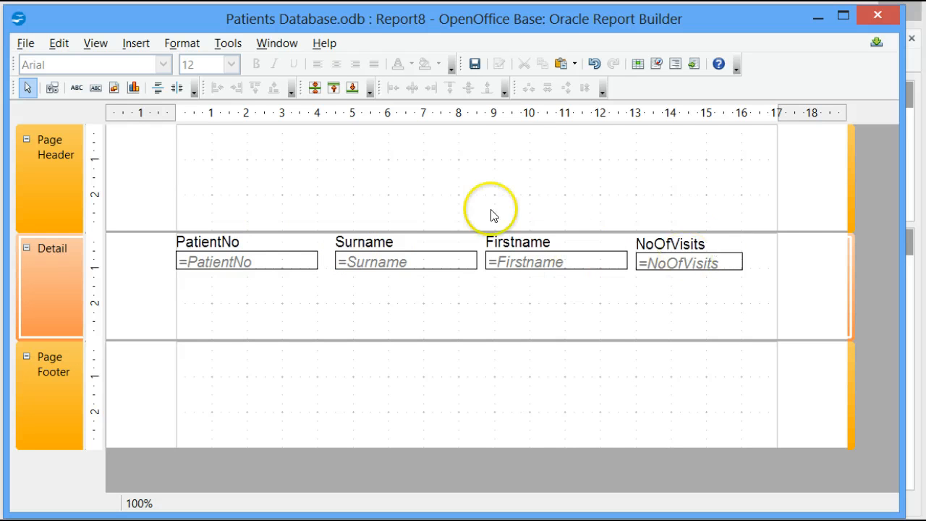
Add a report header and footer to the report through the Report Navigator, and close the navigator.
{"action": "left_click", "coordinate": [150, 43]}
{"action": "mouse_move", "coordinate": [99, 41]}
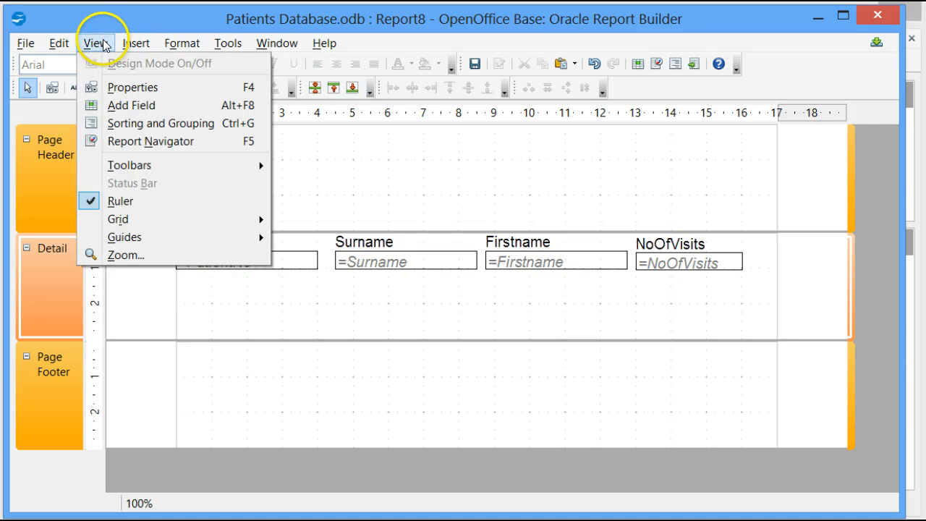
{"action": "left_click", "coordinate": [138, 142]}
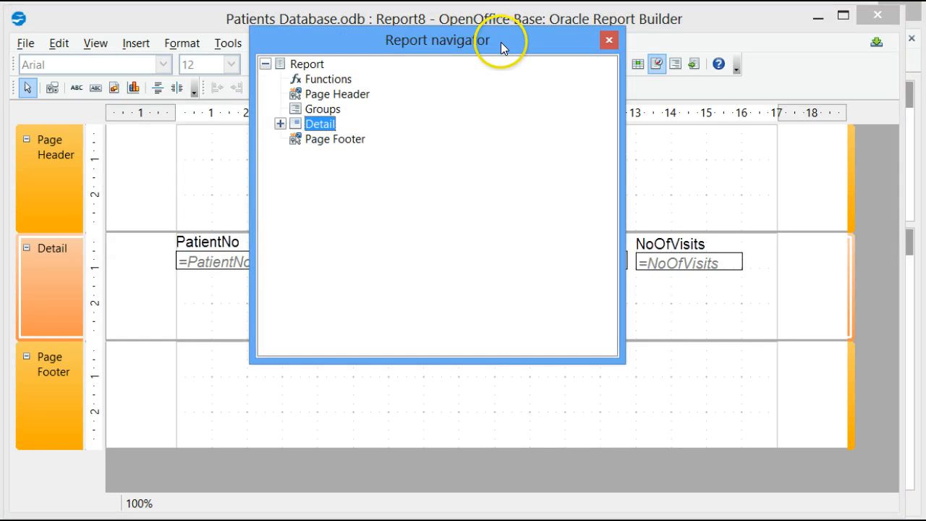
{"action": "left_click_drag", "start_coordinate": [502, 44], "coordinate": [692, 73]}
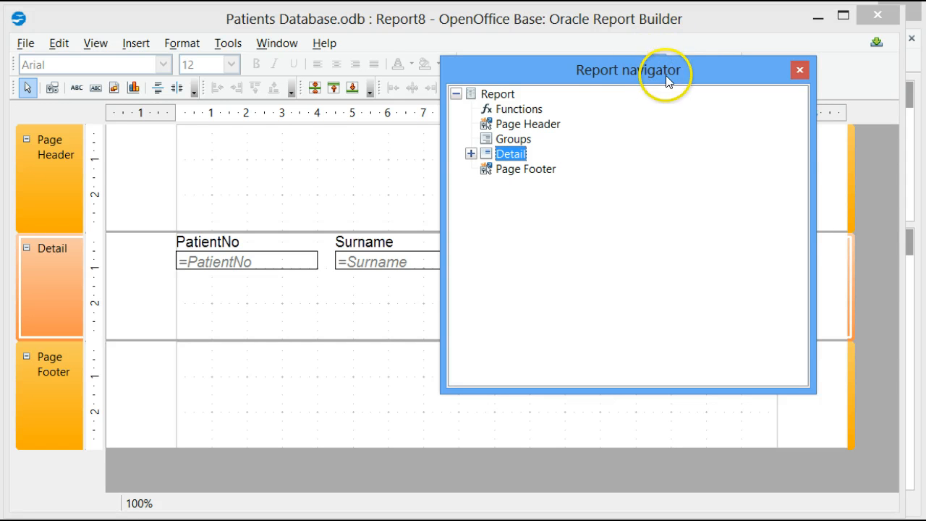
{"action": "right_click", "coordinate": [495, 97]}
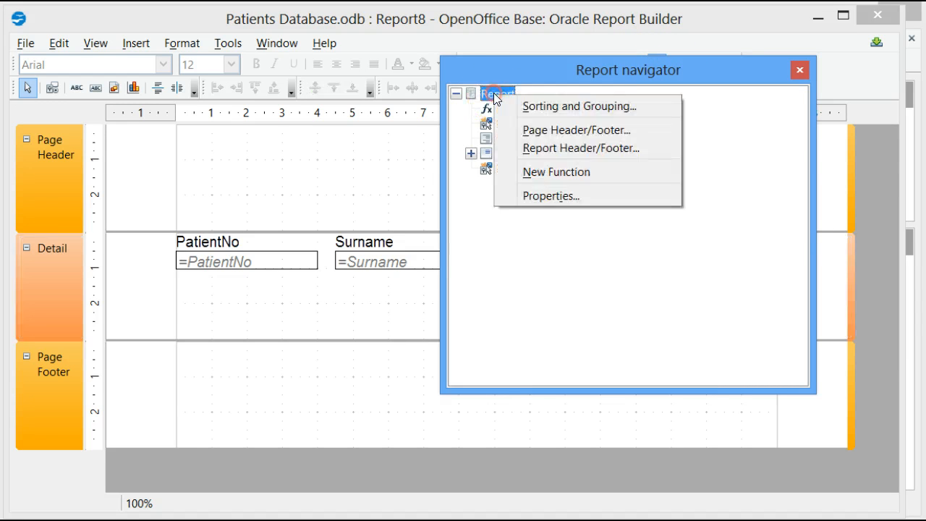
{"action": "left_click", "coordinate": [510, 148]}
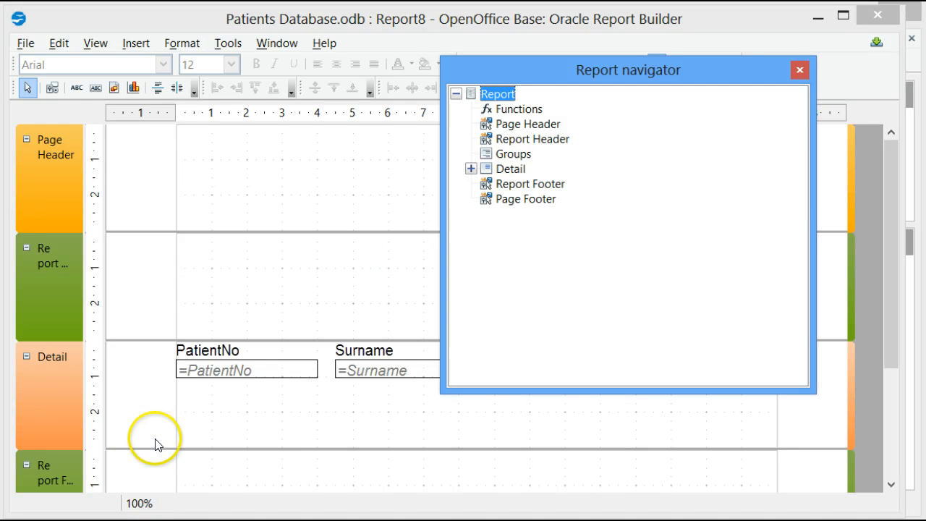
{"action": "left_click", "coordinate": [801, 68]}
Draw a label field about 6.25 cm wide and 1.5 cm high near the left edge of the report footer.
{"action": "scroll", "coordinate": [408, 221], "scroll_direction": "down", "scroll_amount": 3}
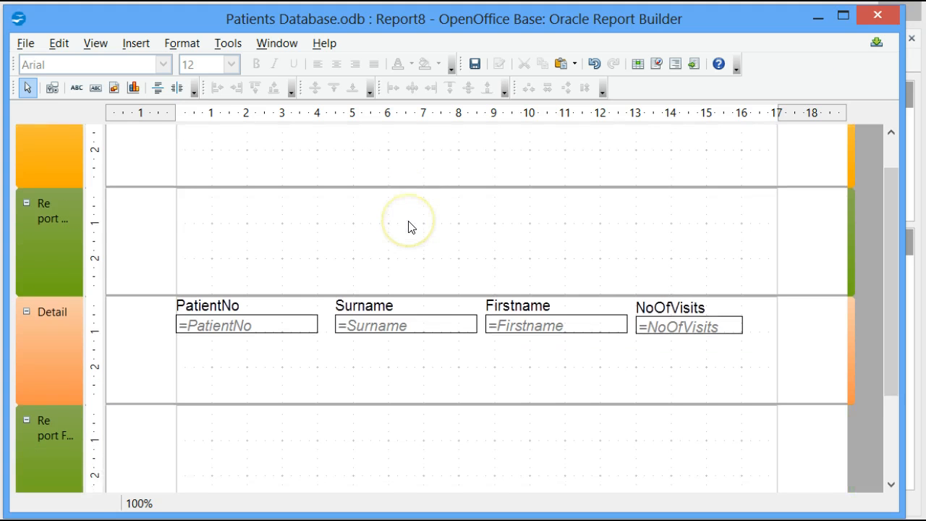
{"action": "left_click", "coordinate": [224, 420]}
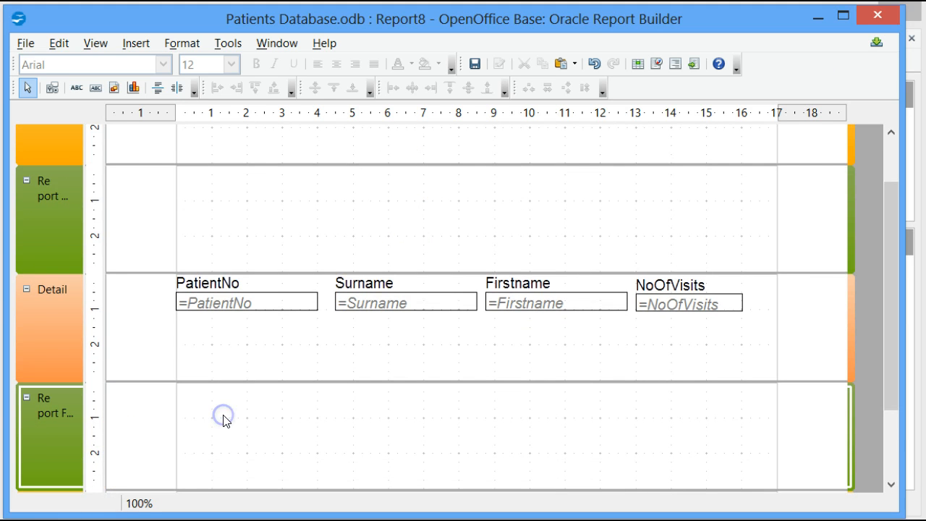
{"action": "left_click", "coordinate": [76, 88]}
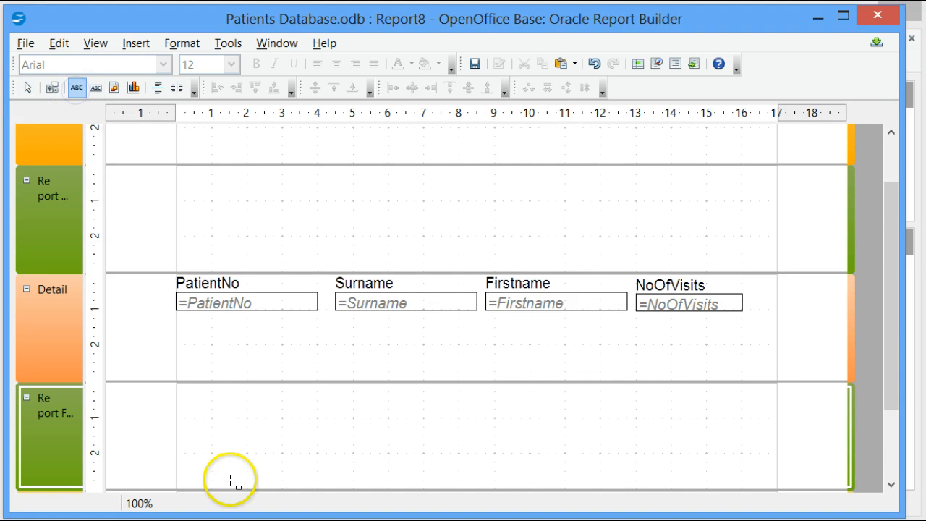
{"action": "left_click_drag", "start_coordinate": [190, 450], "coordinate": [286, 467]}
{"action": "left_click_drag", "start_coordinate": [371, 477], "coordinate": [412, 471]}
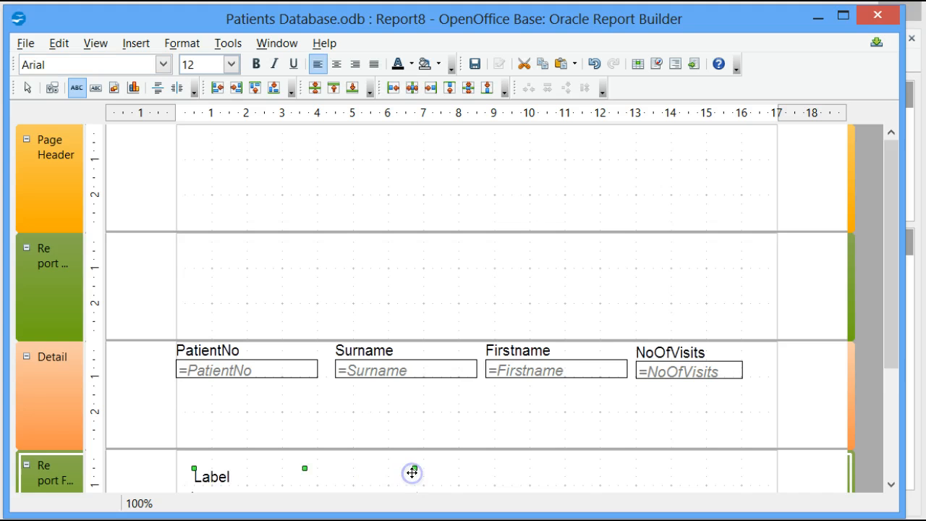
Set the report footer label's text to Total Number Of Visits.
{"action": "right_click", "coordinate": [341, 439]}
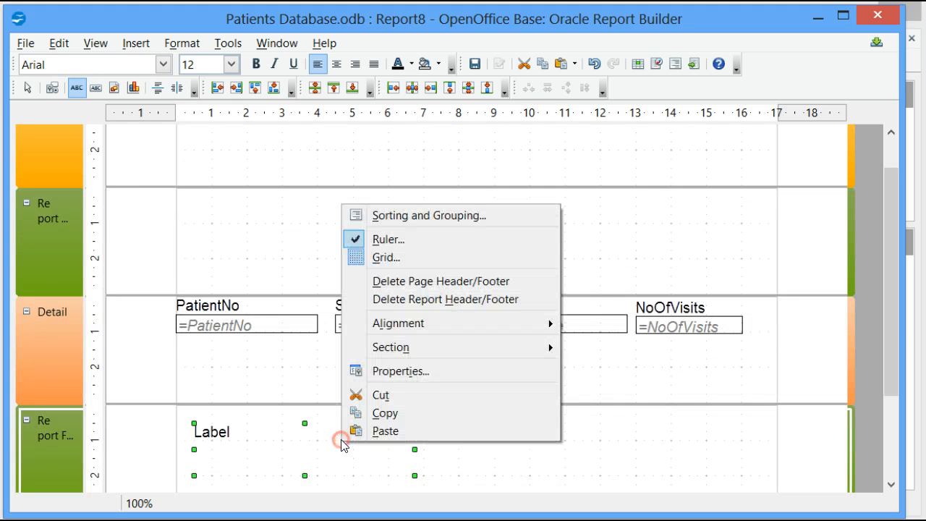
{"action": "left_click", "coordinate": [423, 371]}
{"action": "left_click", "coordinate": [785, 163]}
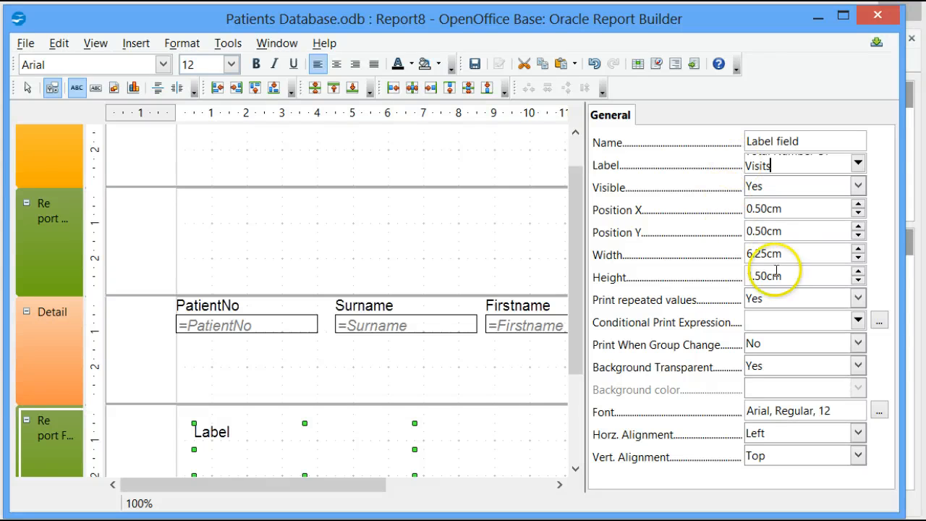
{"action": "left_click", "coordinate": [471, 446]}
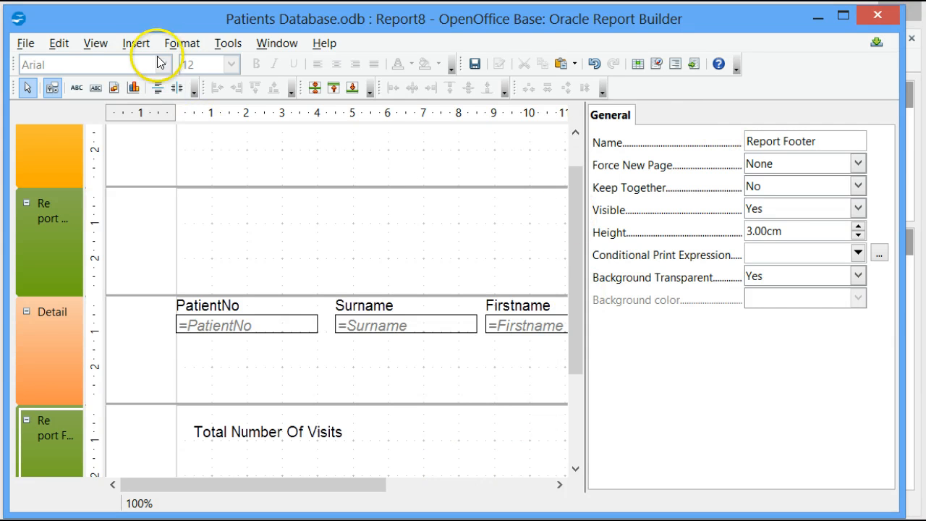
Hide the Properties pane to make room for the rest of the report footer.
{"action": "left_click", "coordinate": [135, 43]}
{"action": "mouse_move", "coordinate": [214, 50]}
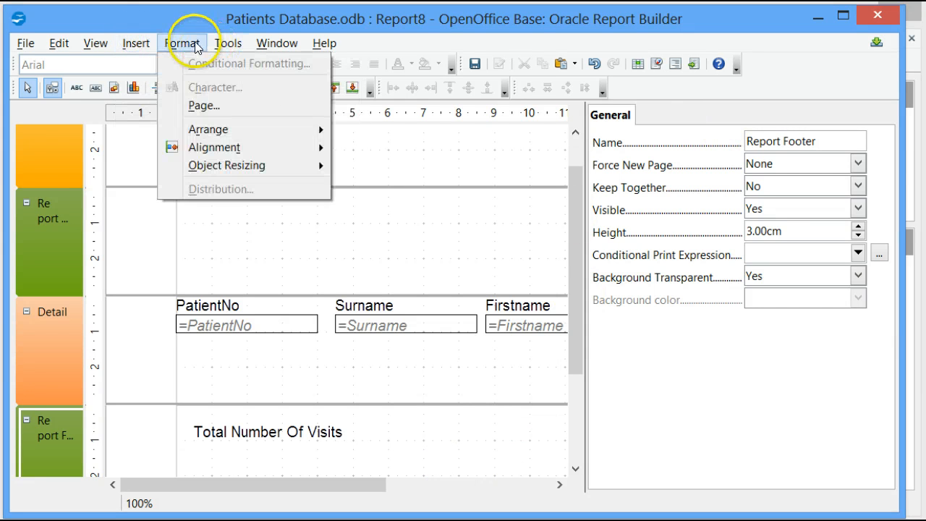
{"action": "mouse_move", "coordinate": [102, 46]}
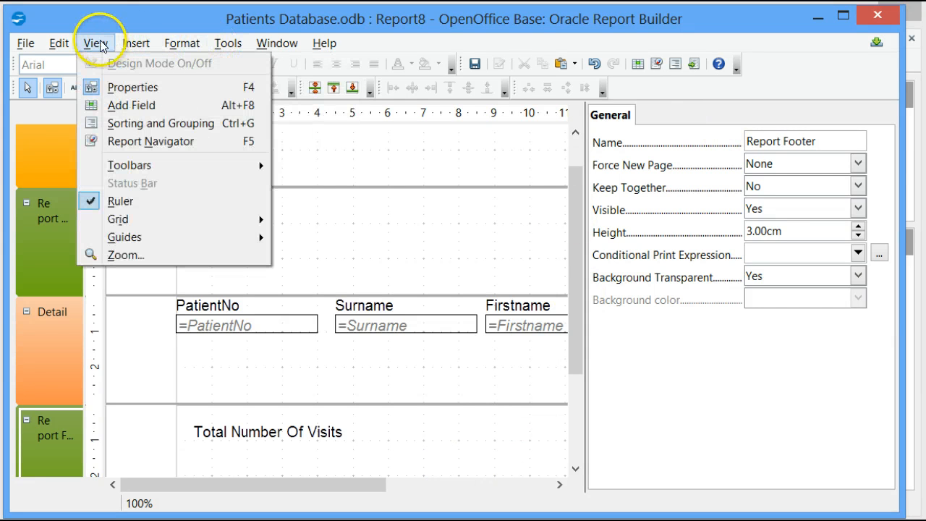
{"action": "left_click", "coordinate": [138, 87]}
{"action": "scroll", "coordinate": [509, 383], "scroll_direction": "down", "scroll_amount": 2}
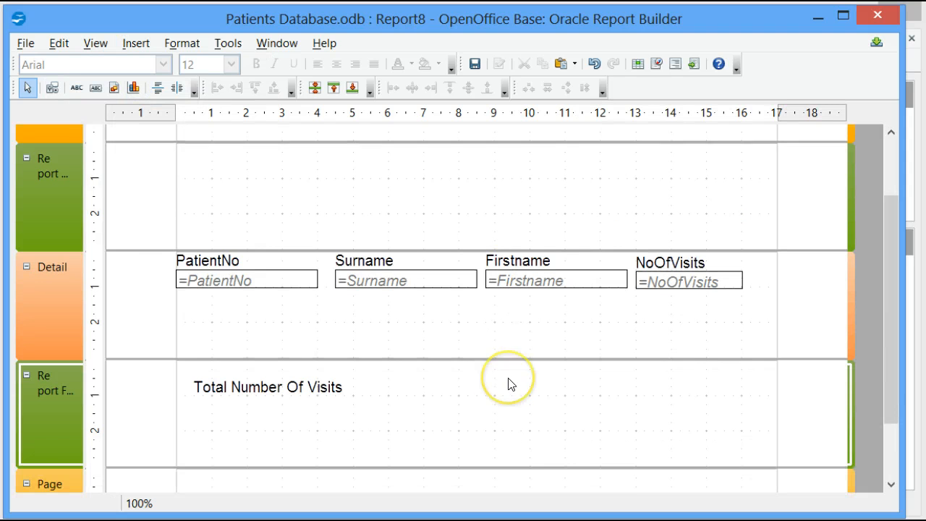
Draw a text box about 5 cm wide in the report footer, to the right of the Total Number Of Visits label.
{"action": "left_click", "coordinate": [94, 88]}
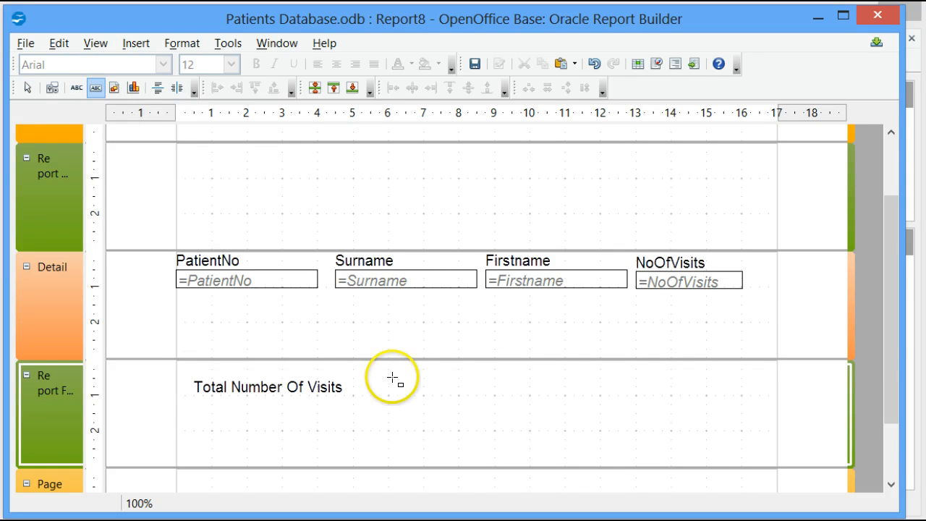
{"action": "left_click_drag", "start_coordinate": [390, 369], "coordinate": [390, 460]}
{"action": "left_click_drag", "start_coordinate": [405, 494], "coordinate": [588, 492]}
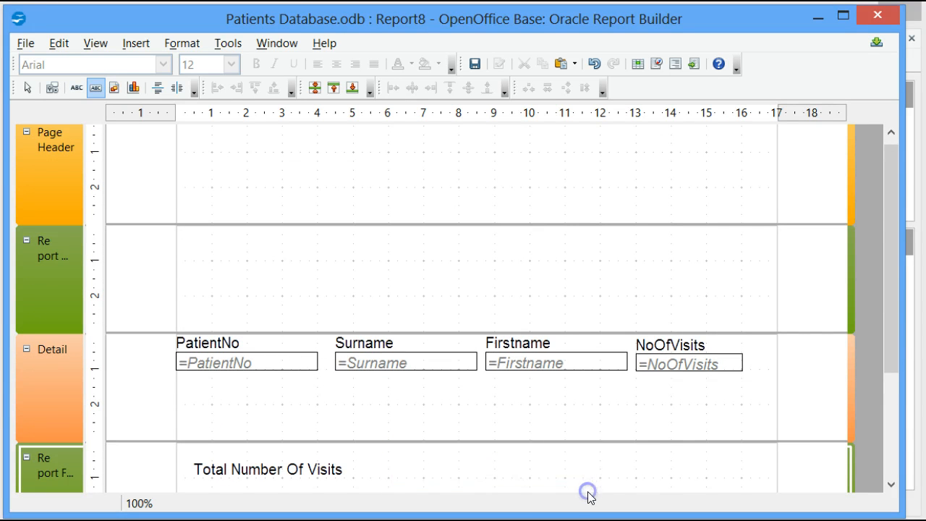
{"action": "scroll", "coordinate": [562, 453], "scroll_direction": "down", "scroll_amount": 3}
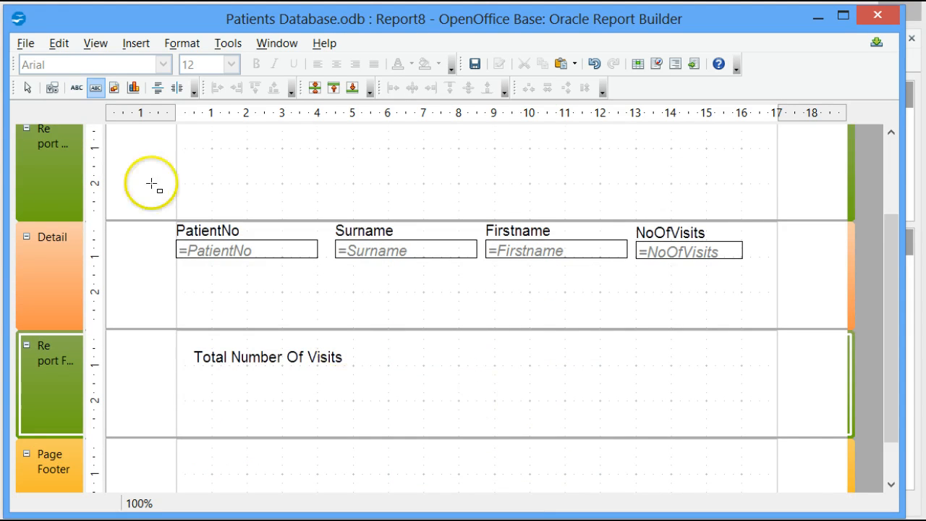
{"action": "left_click", "coordinate": [432, 361]}
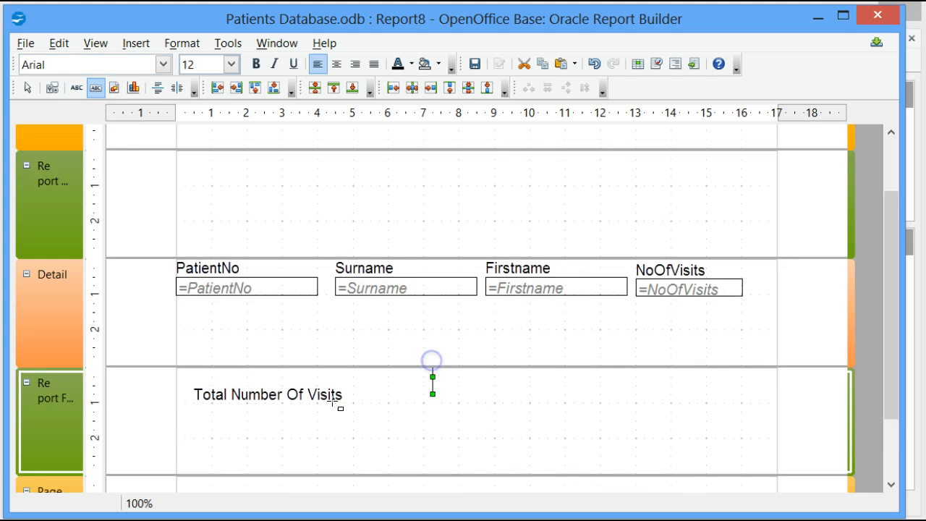
{"action": "left_click_drag", "start_coordinate": [433, 393], "coordinate": [599, 480]}
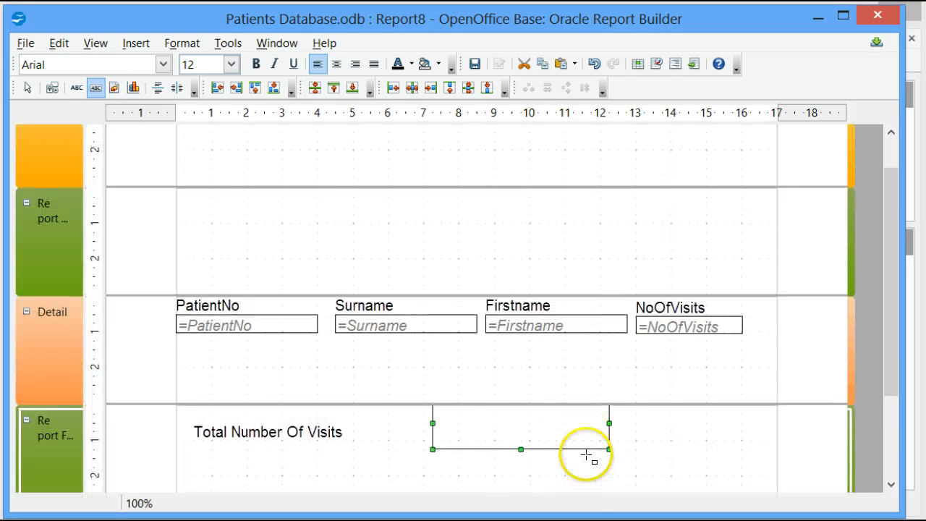
Adjust the footer text box to about 5 cm by 1 cm, placed about 7 cm across and 0.25 cm down in the section.
{"action": "left_click_drag", "start_coordinate": [514, 434], "coordinate": [459, 472]}
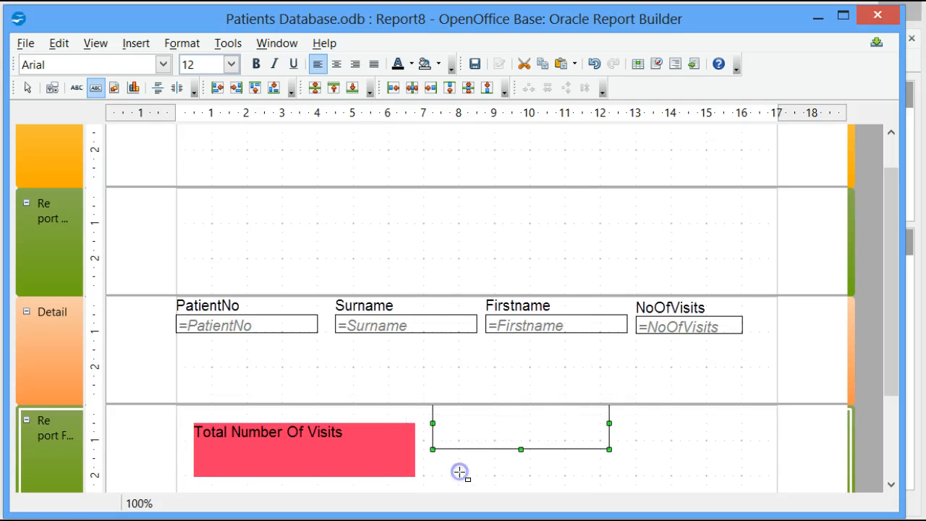
{"action": "left_click", "coordinate": [524, 461]}
{"action": "left_click_drag", "start_coordinate": [523, 447], "coordinate": [509, 461]}
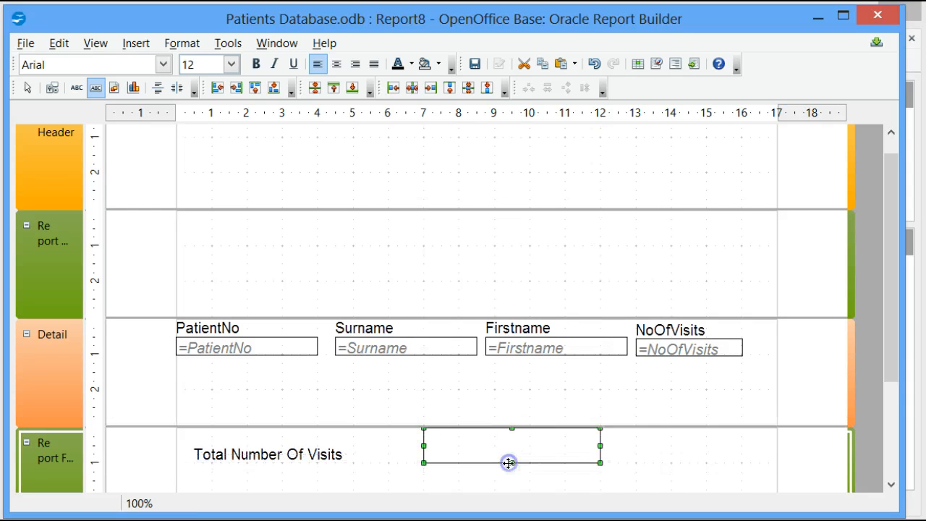
{"action": "left_click", "coordinate": [511, 427]}
{"action": "left_click_drag", "start_coordinate": [511, 427], "coordinate": [513, 438]}
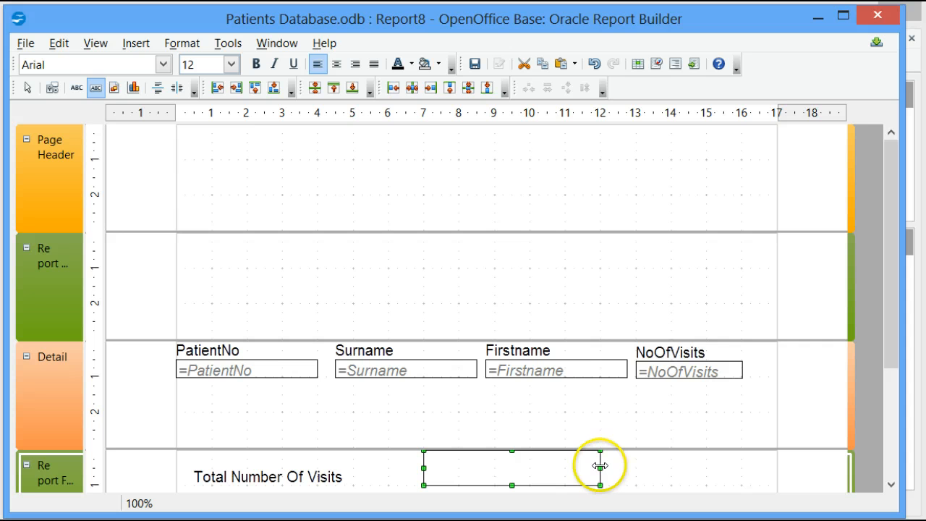
{"action": "left_click_drag", "start_coordinate": [597, 468], "coordinate": [597, 480]}
{"action": "scroll", "coordinate": [591, 474], "scroll_direction": "down", "scroll_amount": 2}
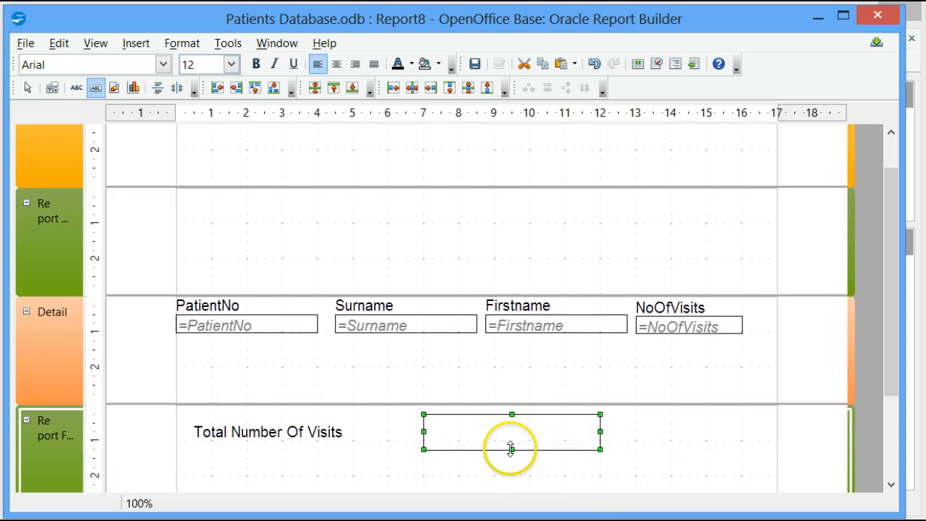
Set the footer text box's data field type to Function in its data properties.
{"action": "right_click", "coordinate": [470, 432]}
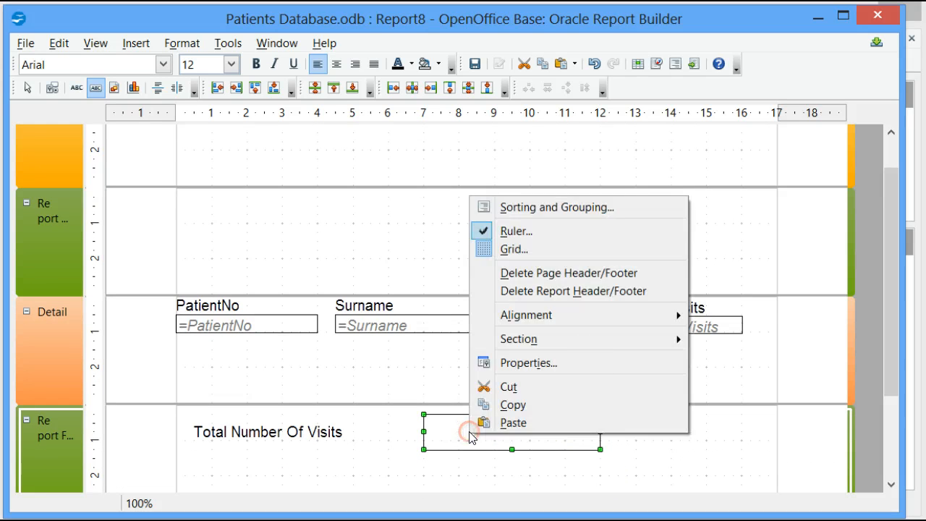
{"action": "left_click", "coordinate": [543, 363]}
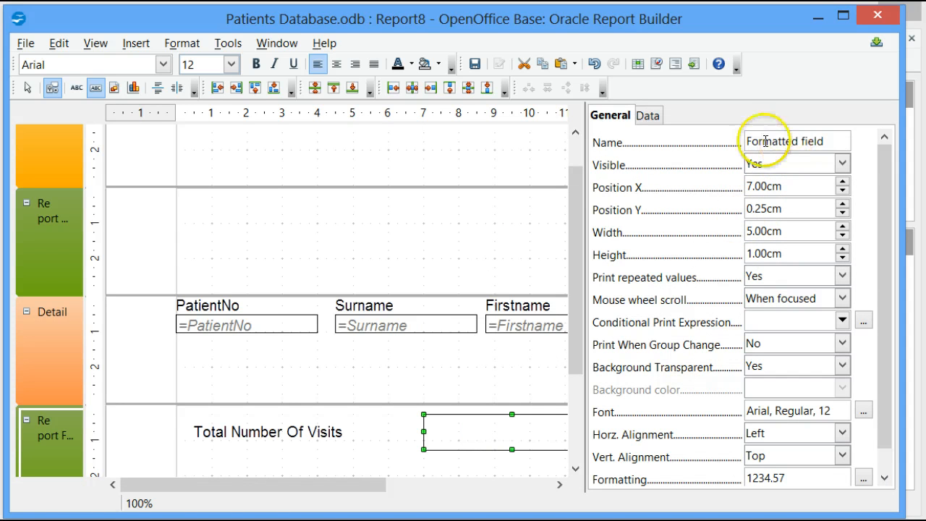
{"action": "left_click", "coordinate": [649, 116]}
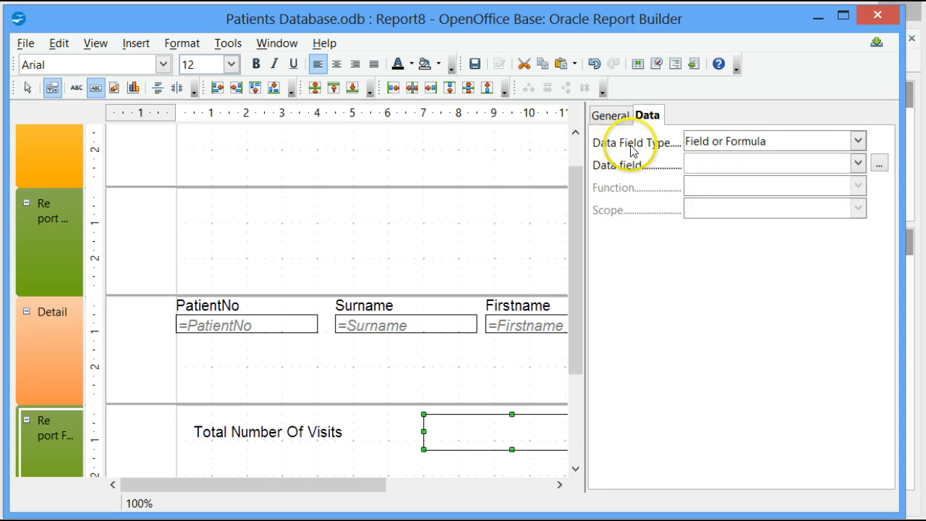
{"action": "left_click", "coordinate": [858, 142]}
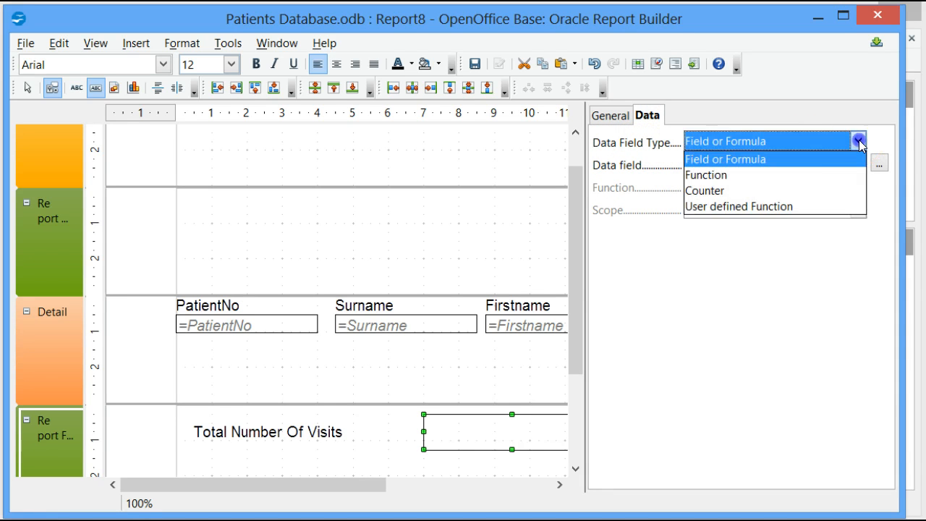
{"action": "left_click", "coordinate": [703, 179]}
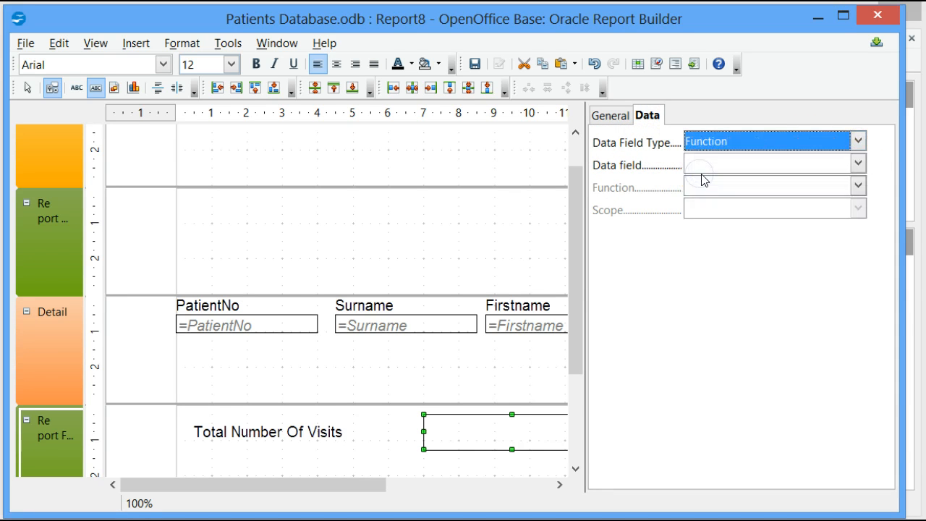
Choose NoOfVisits as the text box's data field and Accumulation as its function.
{"action": "left_click", "coordinate": [858, 165]}
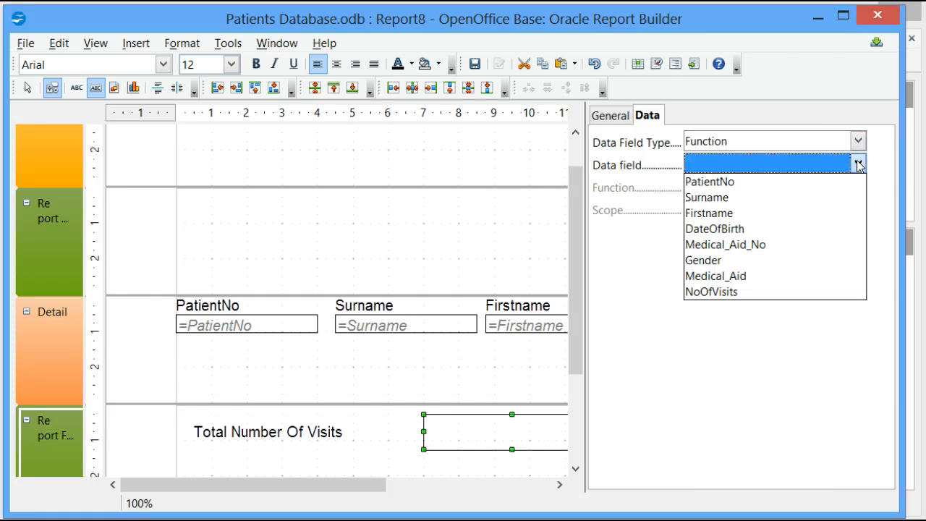
{"action": "left_click", "coordinate": [730, 166]}
{"action": "left_click", "coordinate": [729, 166]}
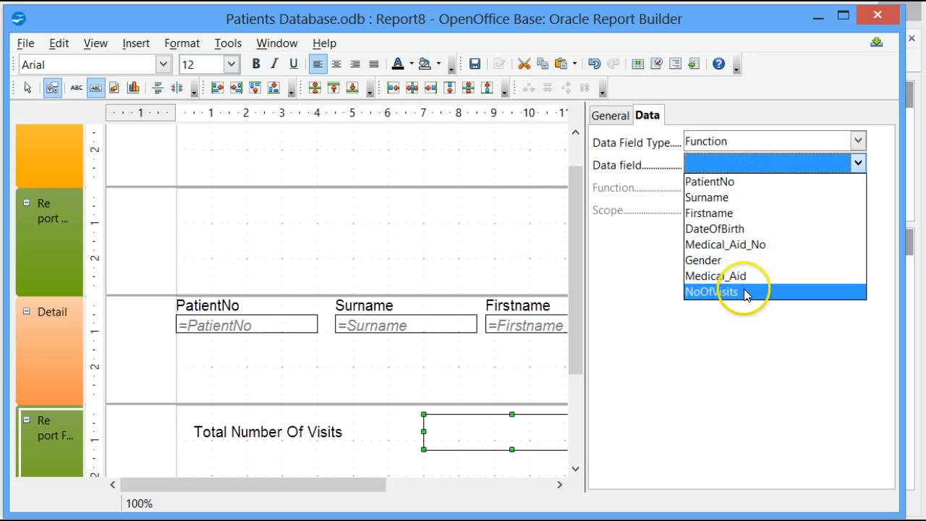
{"action": "left_click", "coordinate": [745, 292]}
{"action": "left_click", "coordinate": [716, 186]}
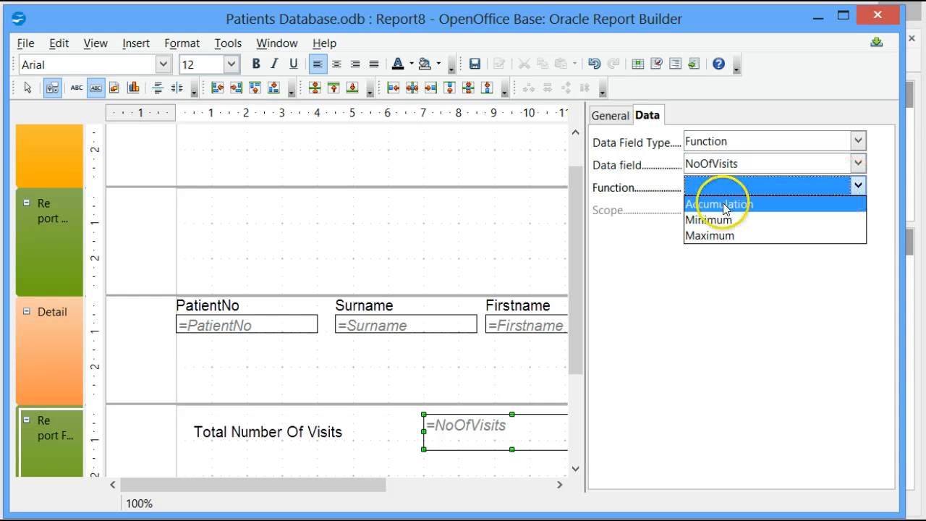
{"action": "left_click", "coordinate": [726, 210]}
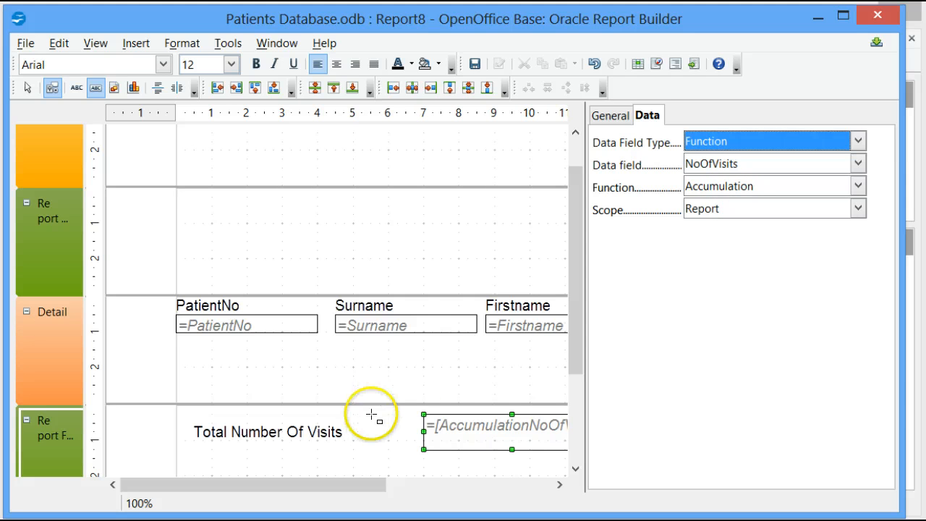
Hide the Properties pane again with the accumulation field still selected.
{"action": "left_click", "coordinate": [453, 424]}
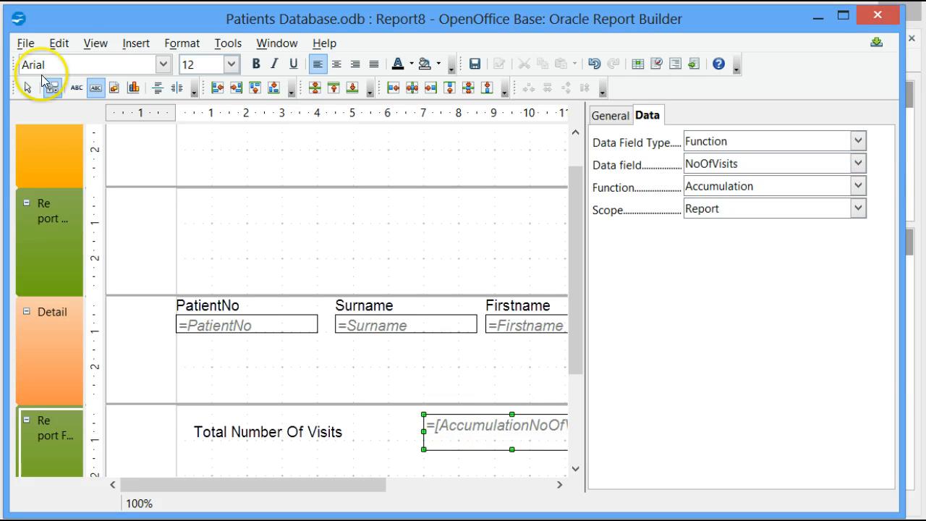
{"action": "left_click", "coordinate": [96, 44]}
{"action": "left_click", "coordinate": [118, 86]}
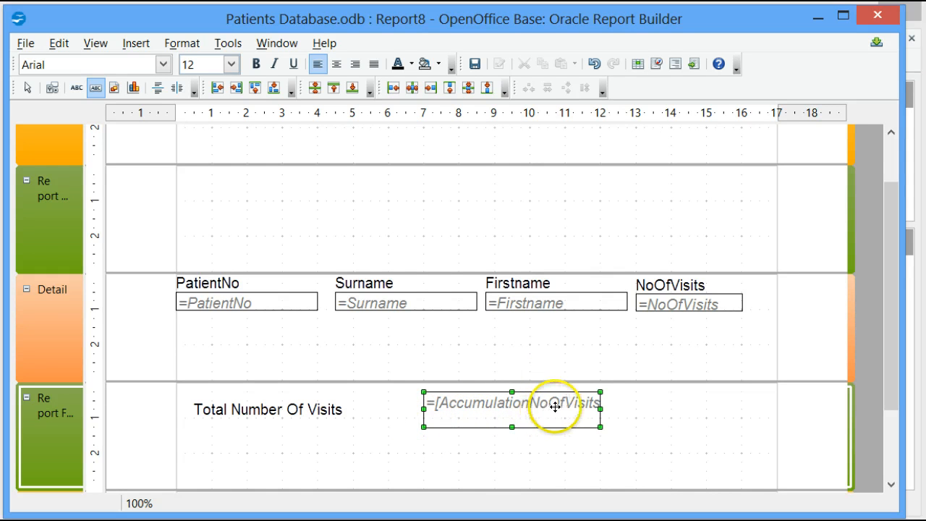
Save the report in the database under the name Report2.
{"action": "left_click", "coordinate": [648, 397]}
{"action": "scroll", "coordinate": [531, 296], "scroll_direction": "up", "scroll_amount": 3}
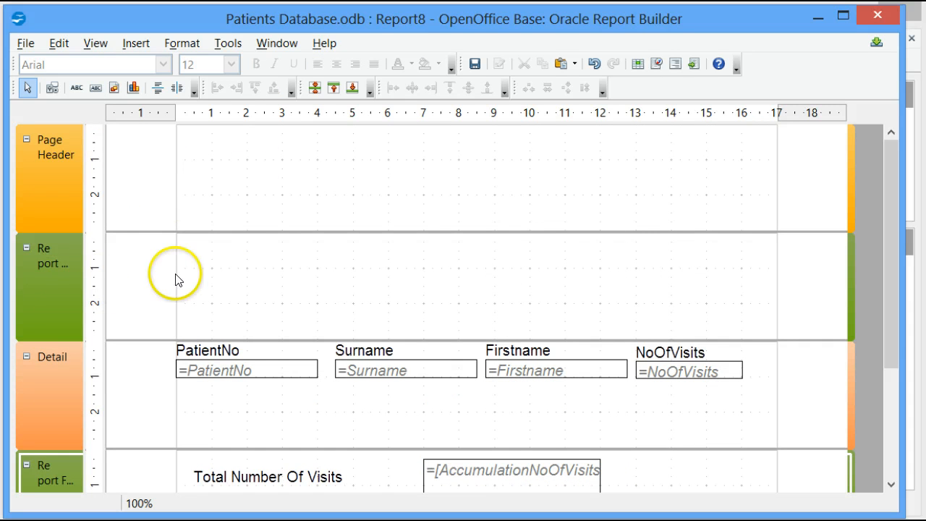
{"action": "left_click", "coordinate": [26, 43]}
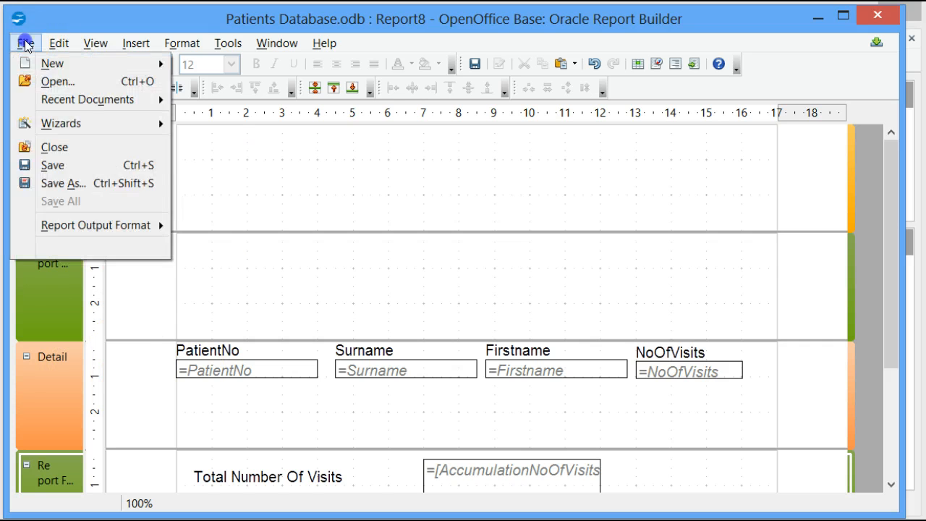
{"action": "left_click", "coordinate": [59, 167]}
{"action": "left_click_drag", "start_coordinate": [434, 372], "coordinate": [333, 385]}
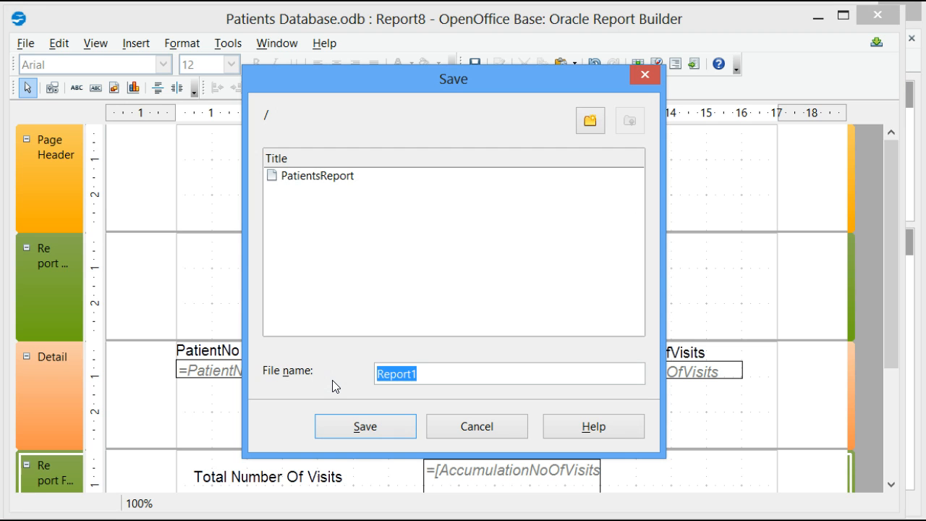
{"action": "type", "text": "R"}
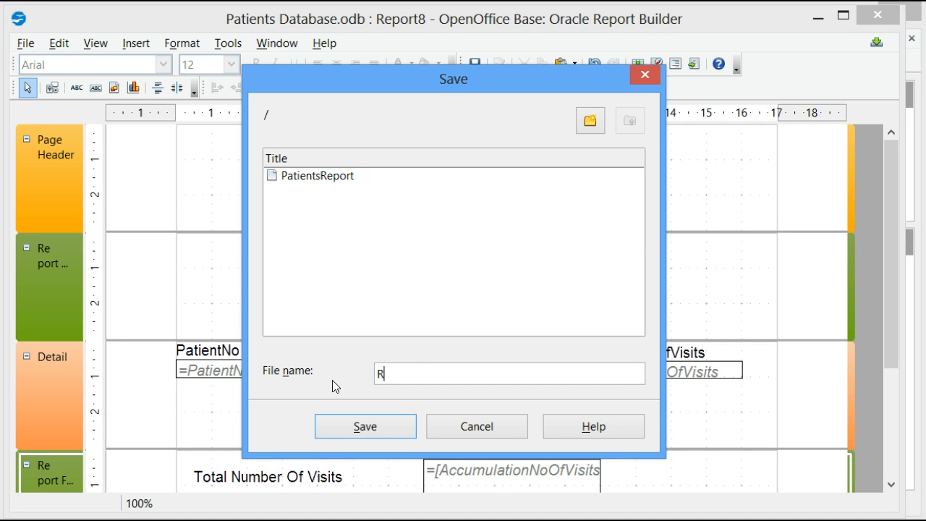
{"action": "type", "text": "eport2"}
{"action": "left_click", "coordinate": [378, 424]}
Execute the report and review its output from the patient records through to the total number of visits on the last page.
{"action": "scroll", "coordinate": [374, 354], "scroll_direction": "down", "scroll_amount": 1}
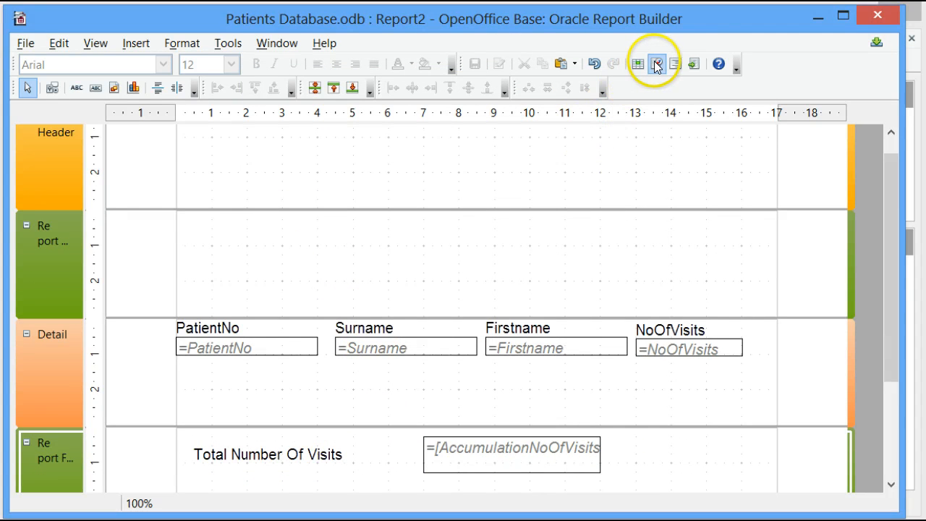
{"action": "left_click", "coordinate": [694, 64]}
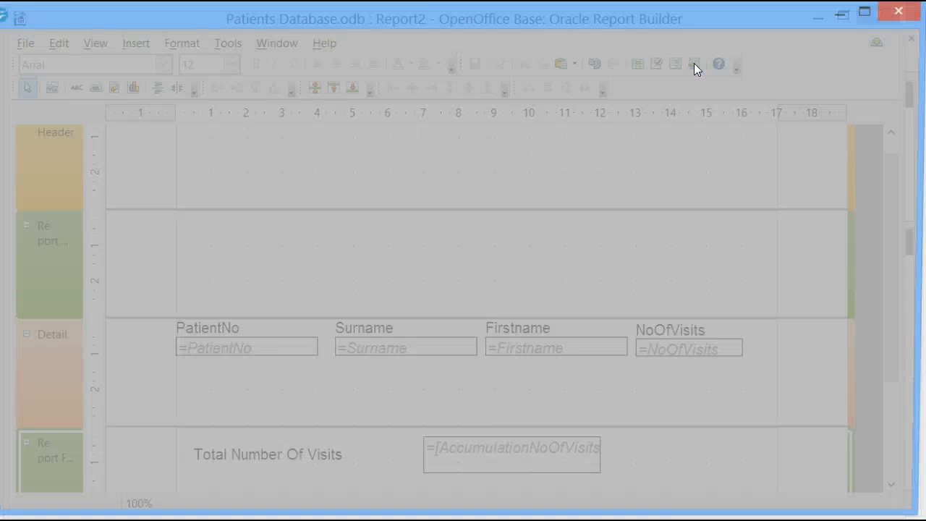
{"action": "scroll", "coordinate": [626, 201], "scroll_direction": "down", "scroll_amount": 5}
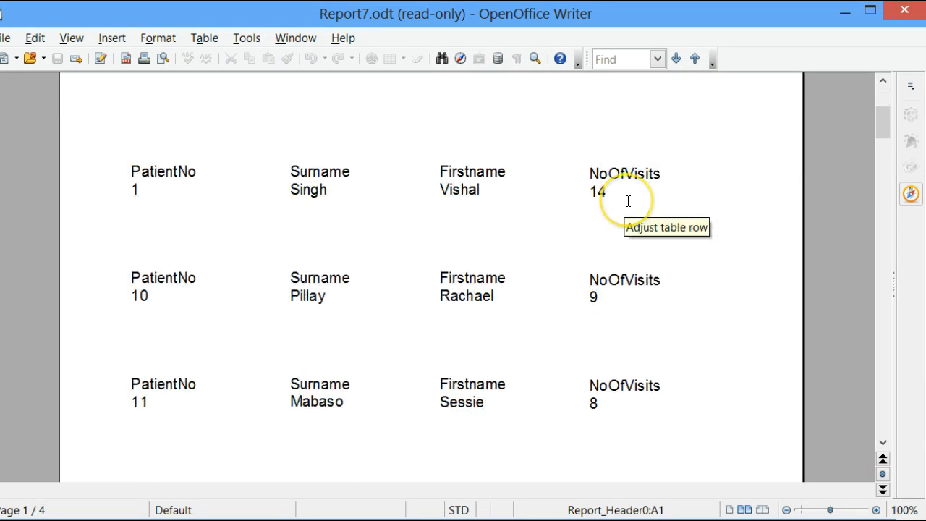
{"action": "scroll", "coordinate": [628, 201], "scroll_direction": "down", "scroll_amount": 2}
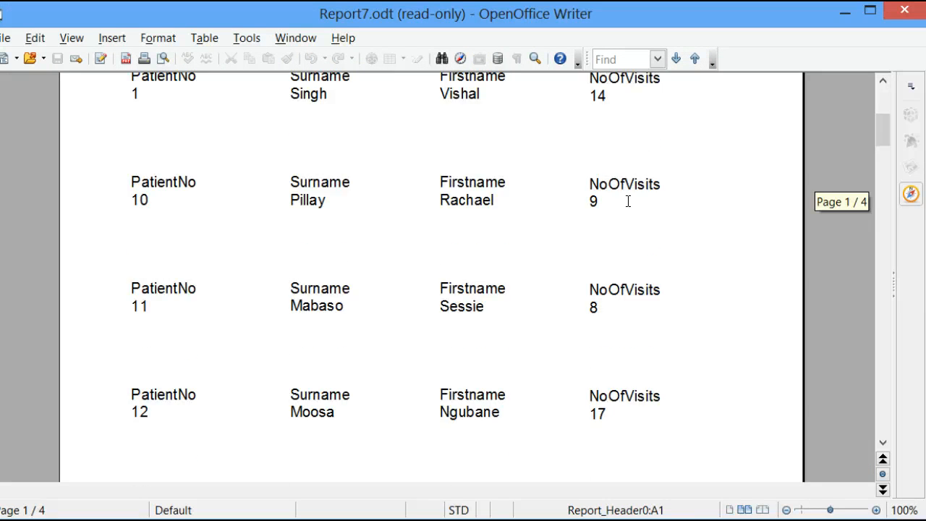
{"action": "scroll", "coordinate": [628, 201], "scroll_direction": "down", "scroll_amount": 7}
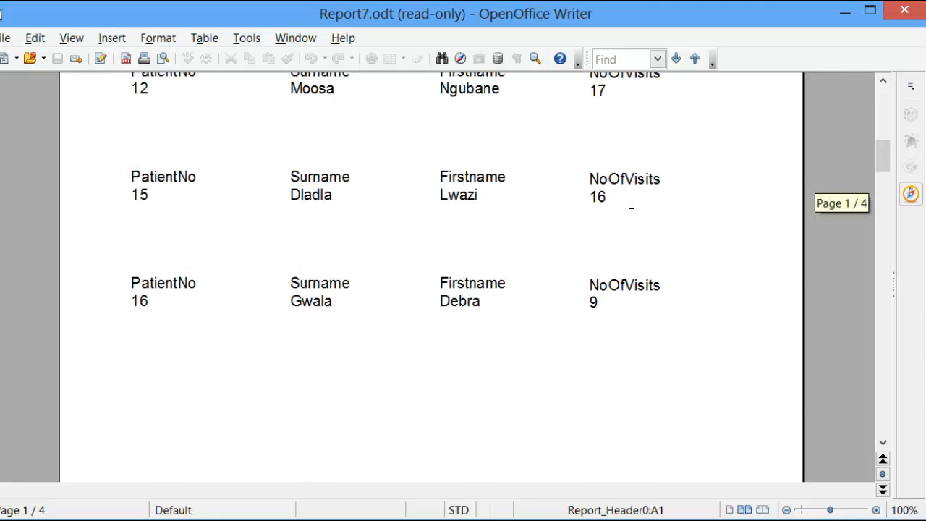
{"action": "scroll", "coordinate": [631, 203], "scroll_direction": "down", "scroll_amount": 12}
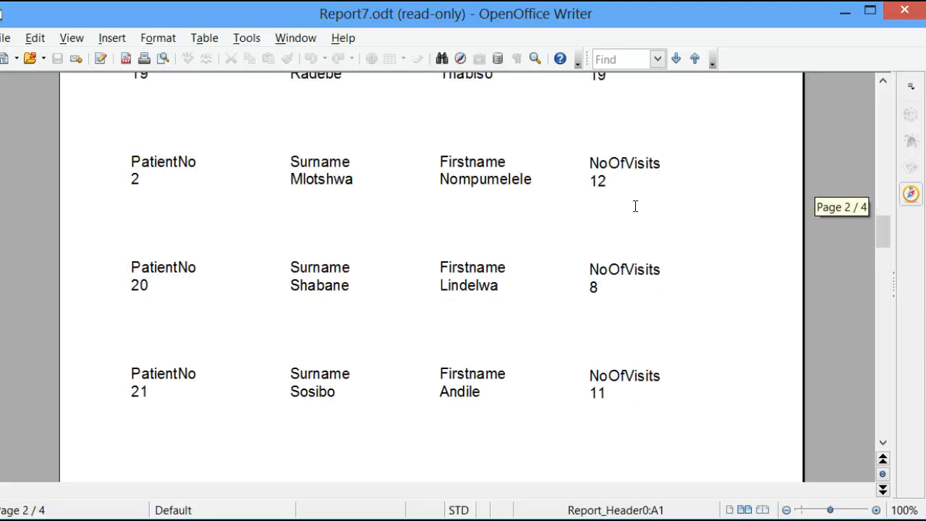
{"action": "scroll", "coordinate": [635, 206], "scroll_direction": "down", "scroll_amount": 12}
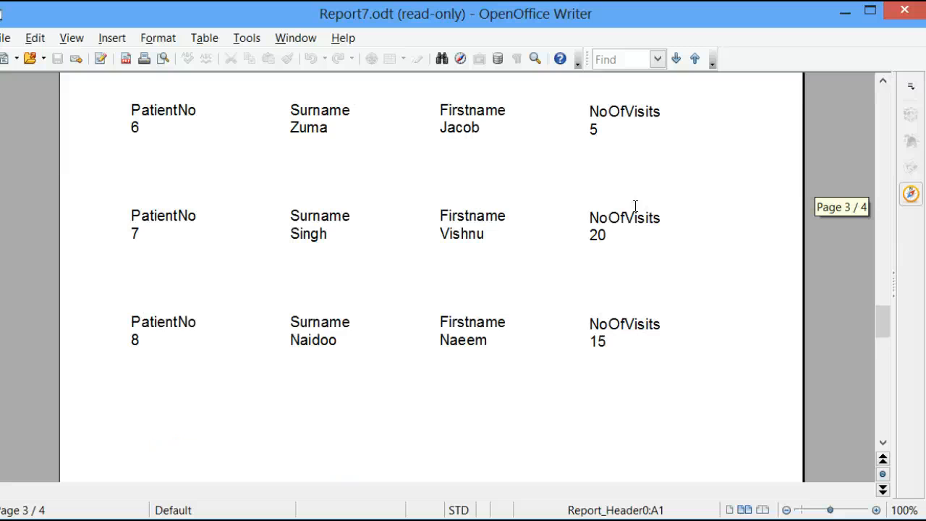
{"action": "scroll", "coordinate": [635, 206], "scroll_direction": "down", "scroll_amount": 12}
{"action": "left_click", "coordinate": [182, 196]}
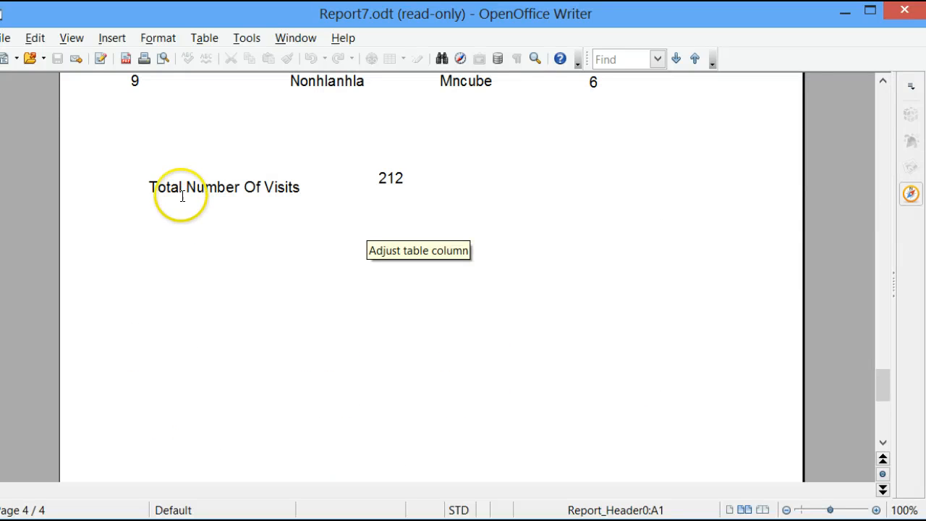
{"action": "left_click", "coordinate": [386, 179]}
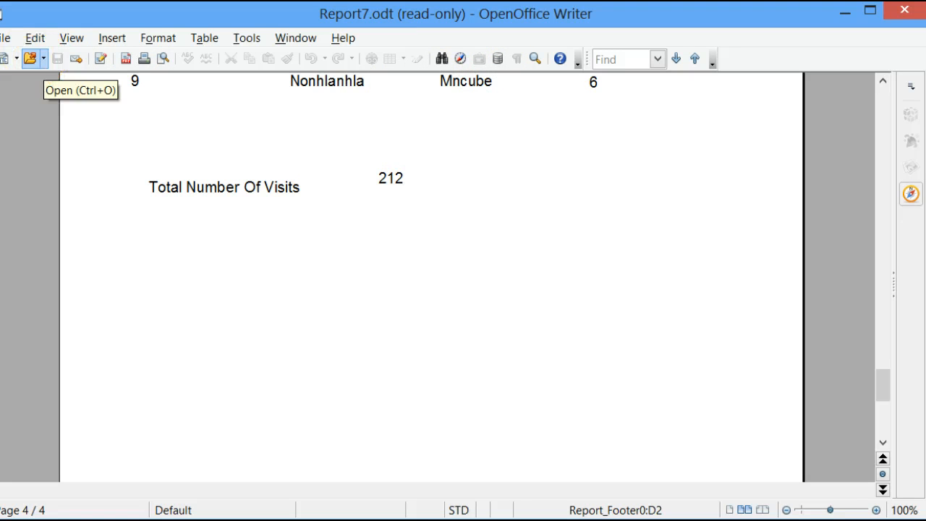
{"action": "scroll", "coordinate": [434, 217], "scroll_direction": "up", "scroll_amount": 10}
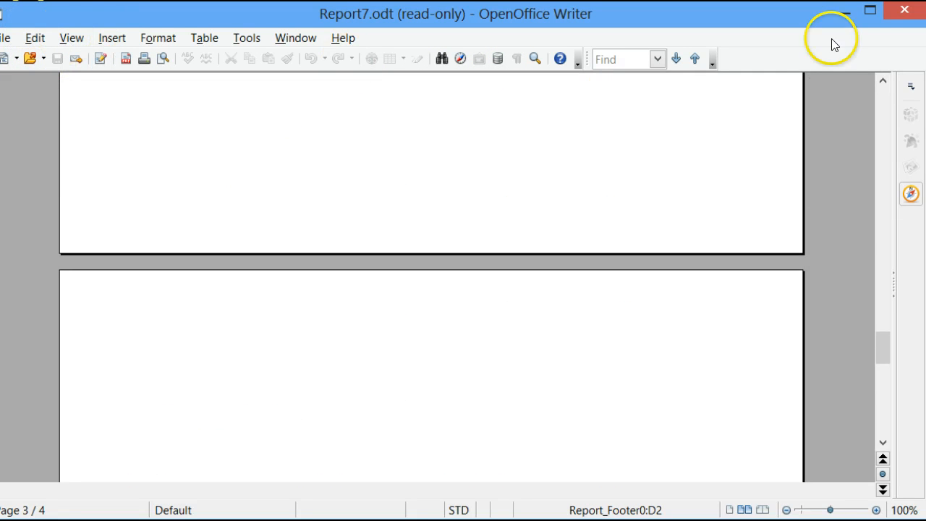
{"action": "left_click", "coordinate": [895, 16]}
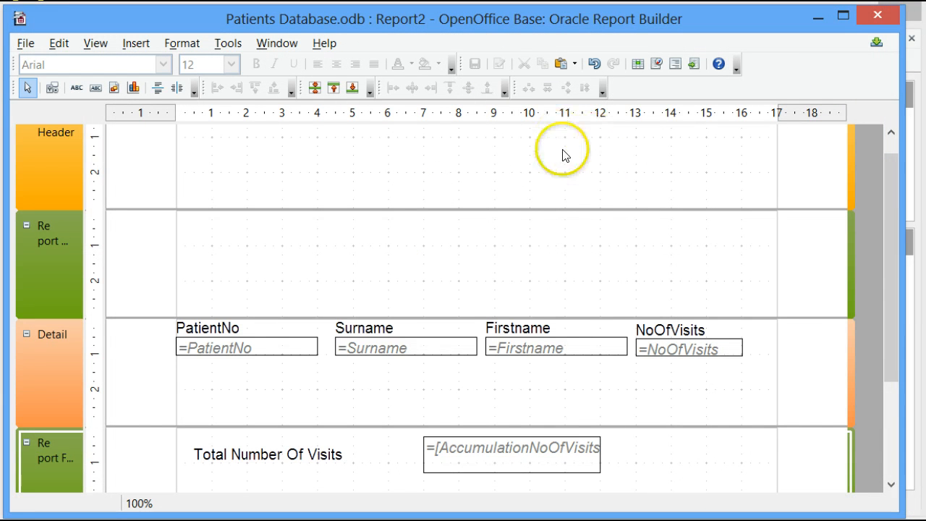
Examine the available functions in the footer total text box's data properties and close the report design.
{"action": "scroll", "coordinate": [481, 329], "scroll_direction": "down", "scroll_amount": 1}
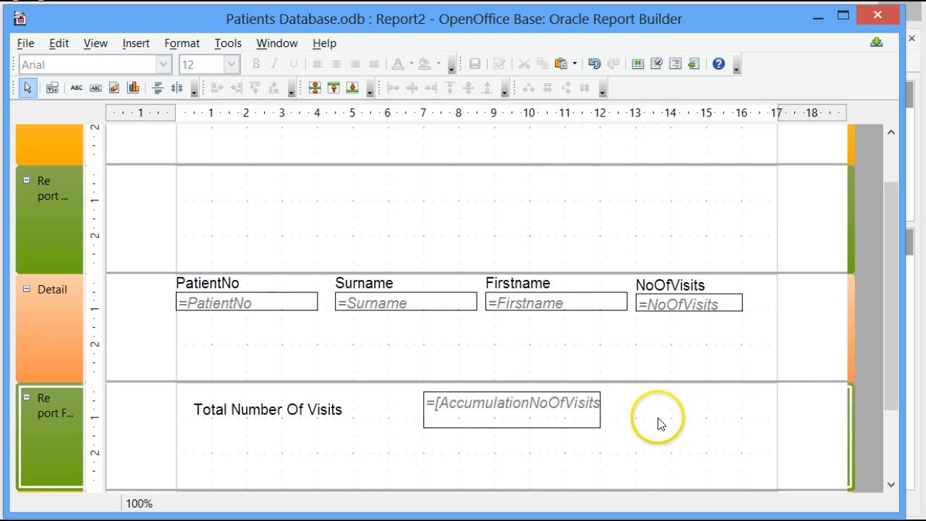
{"action": "left_click", "coordinate": [582, 413]}
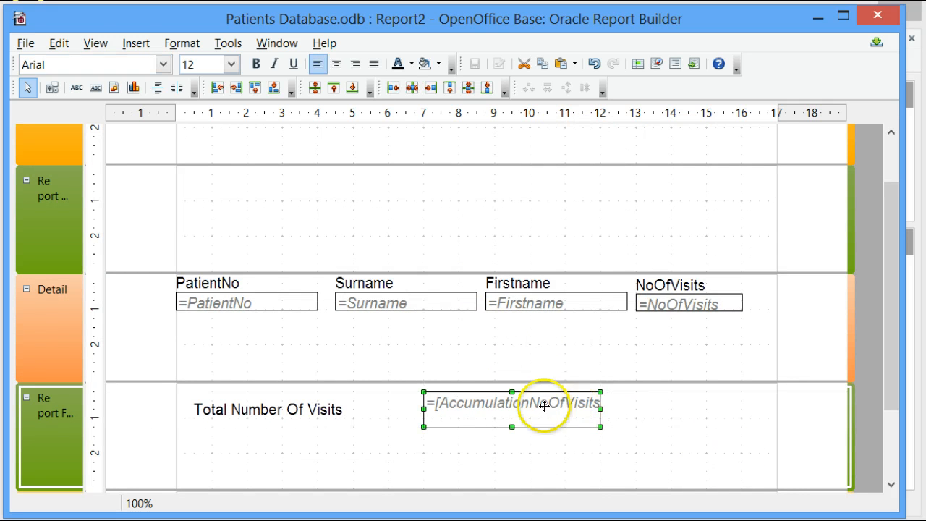
{"action": "right_click", "coordinate": [496, 411]}
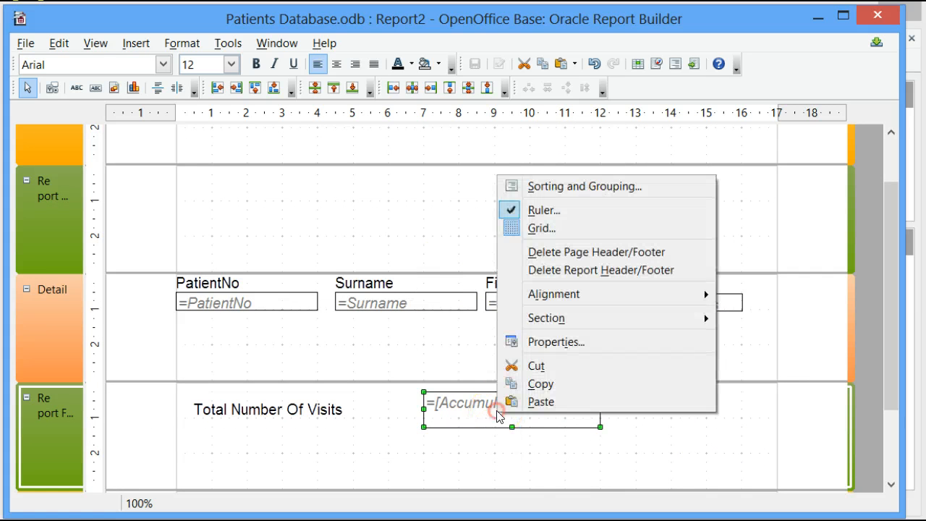
{"action": "left_click", "coordinate": [569, 342]}
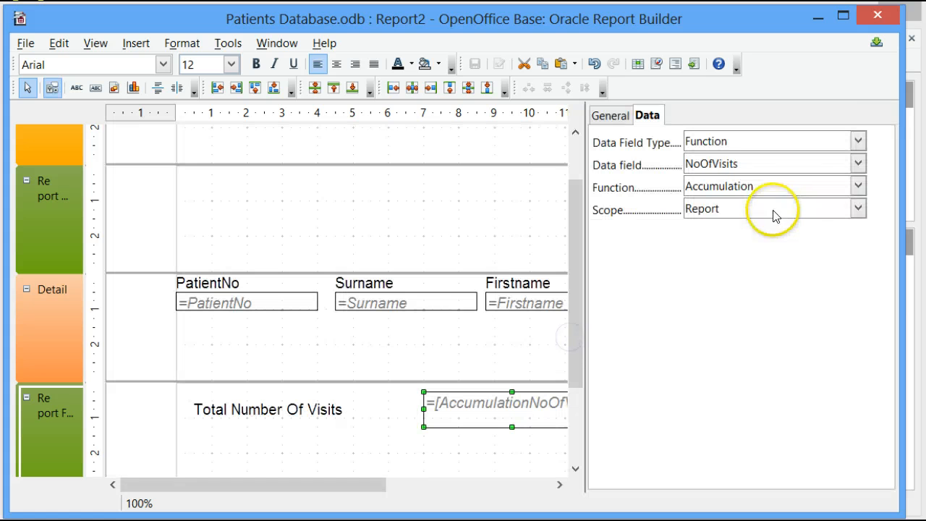
{"action": "left_click", "coordinate": [858, 186]}
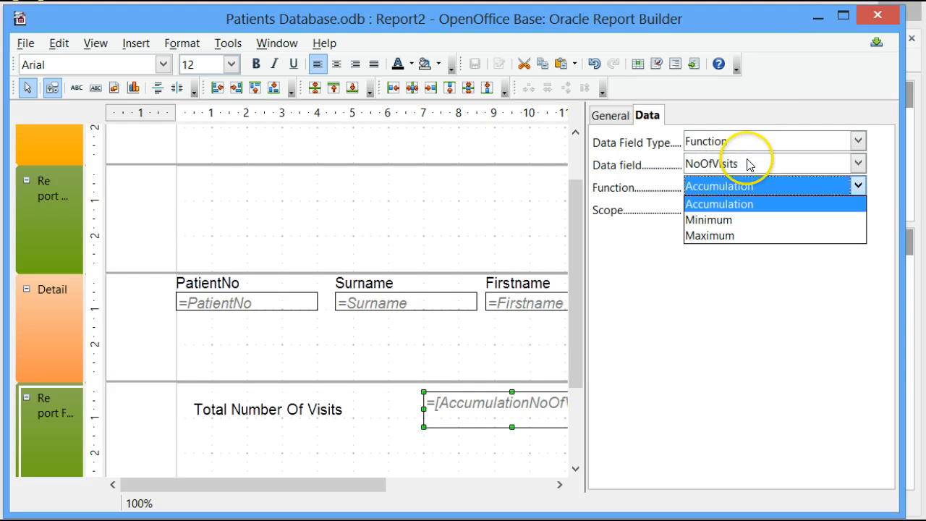
{"action": "left_click", "coordinate": [369, 360]}
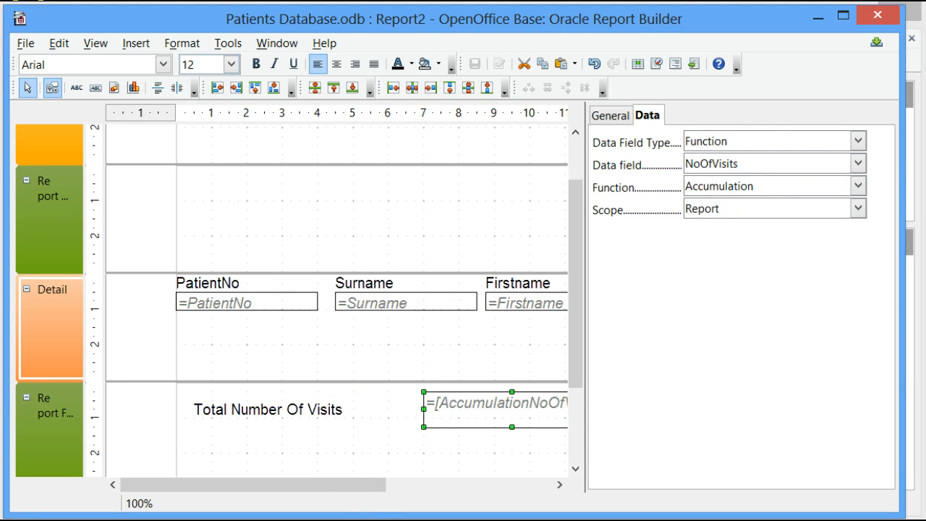
{"action": "left_click", "coordinate": [877, 18]}
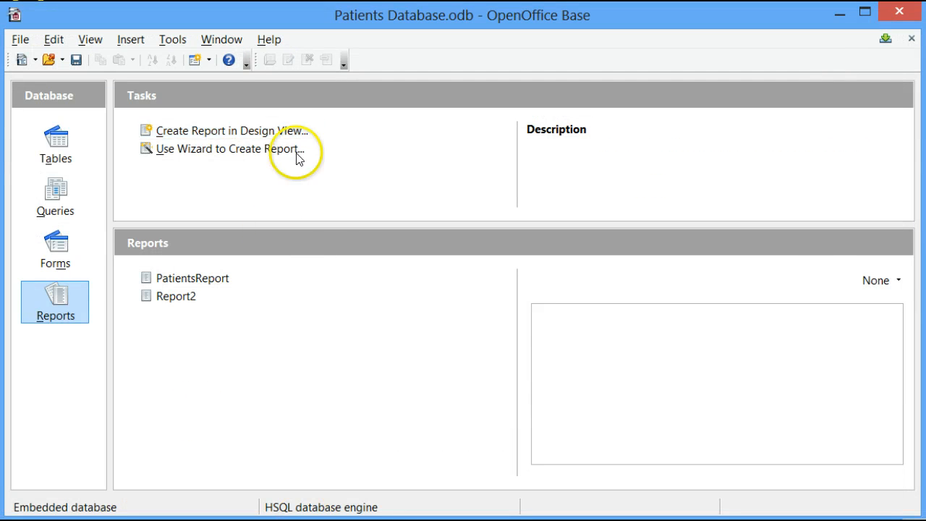